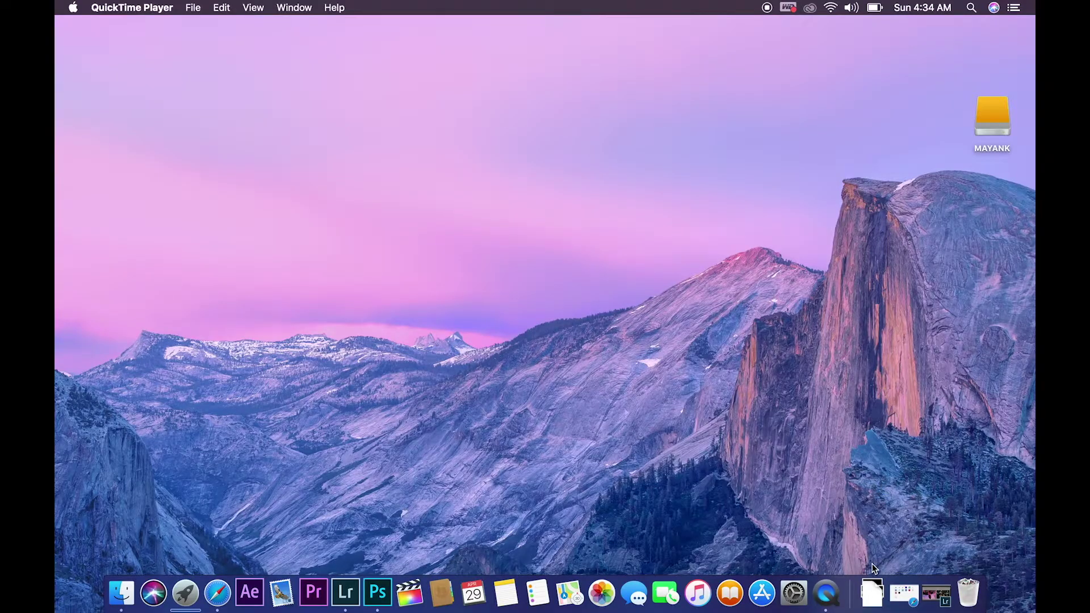
# Bring Lightroom back and open the yellow-green singer photo in a large view.
pyautogui.click(937, 590)
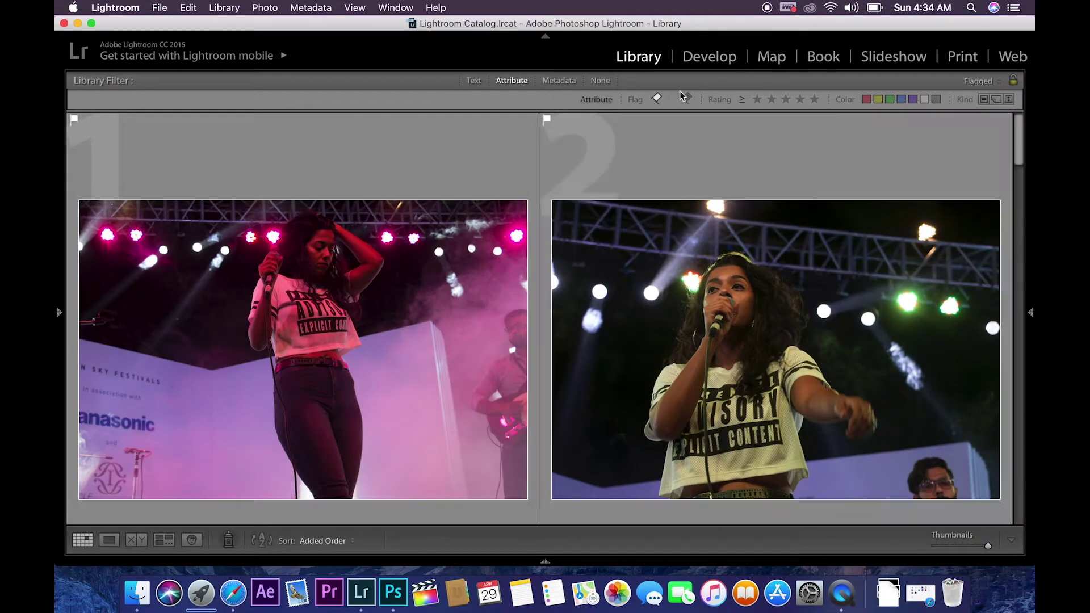
pyautogui.scroll(-1, 589, 222)
pyautogui.moveTo(1019, 147); pyautogui.dragTo(1034, 271)
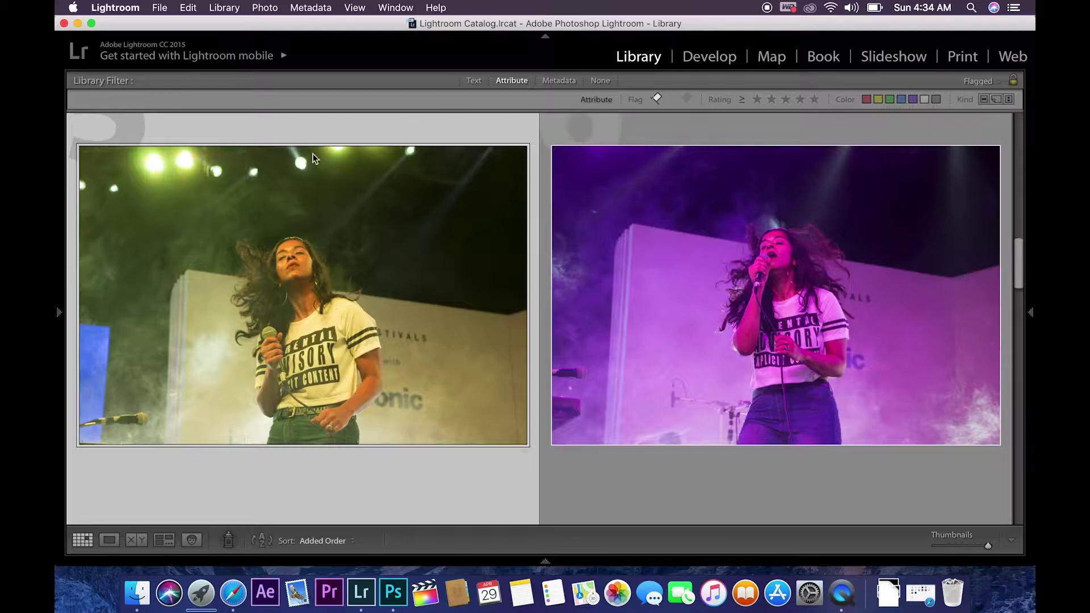
pyautogui.doubleClick(313, 153)
pyautogui.click(735, 59)
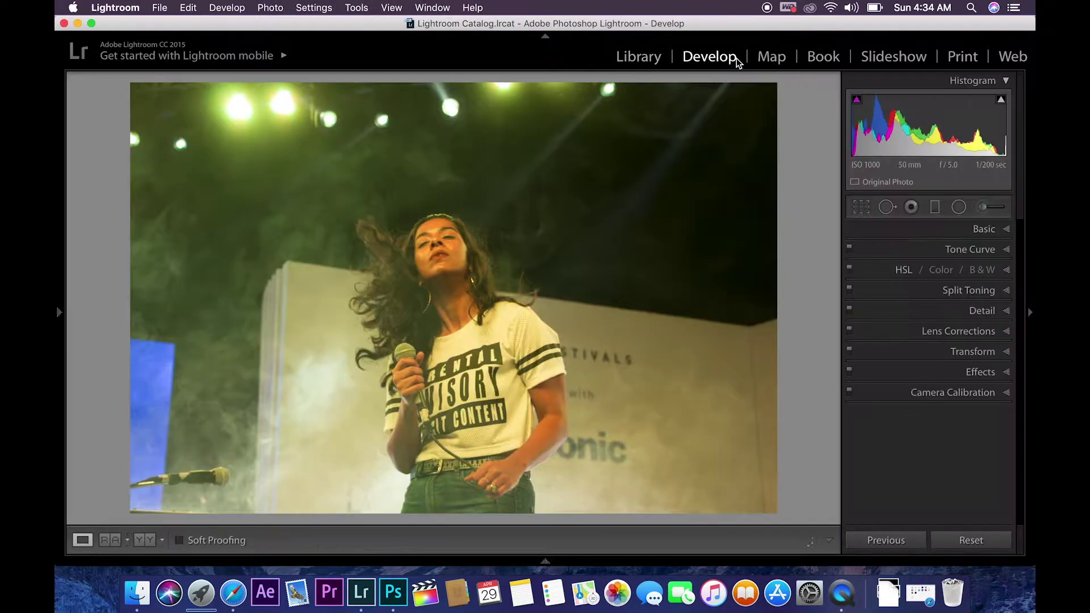
# Set Basic to Contrast +92, Highlights -46, Whites -67, Blacks -48, Clarity +20, Saturation -24, Exposure +0.30.
pyautogui.click(1006, 229)
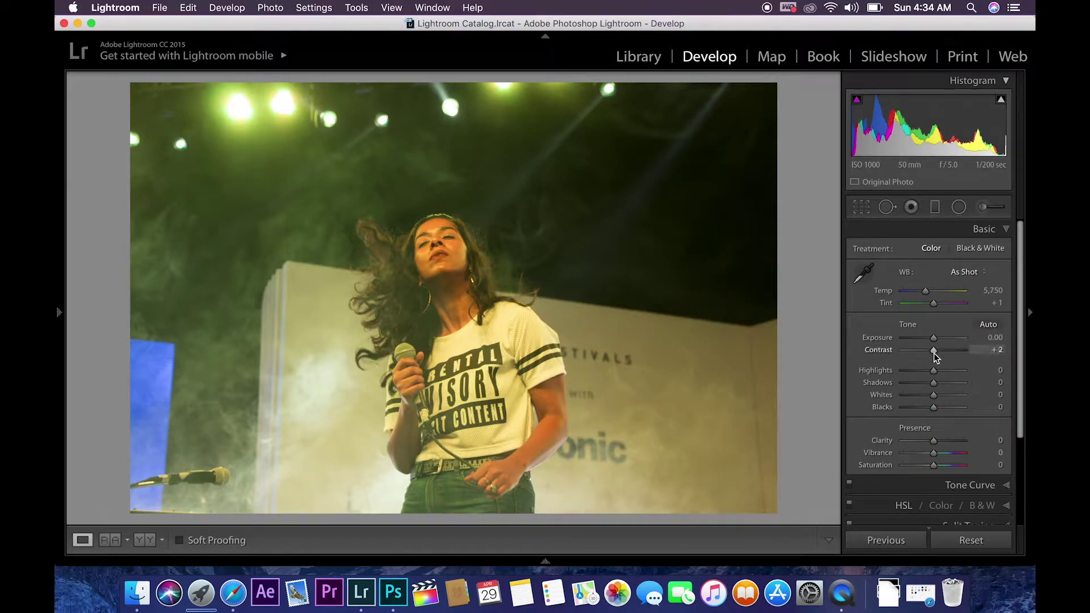
pyautogui.moveTo(934, 351); pyautogui.dragTo(961, 350)
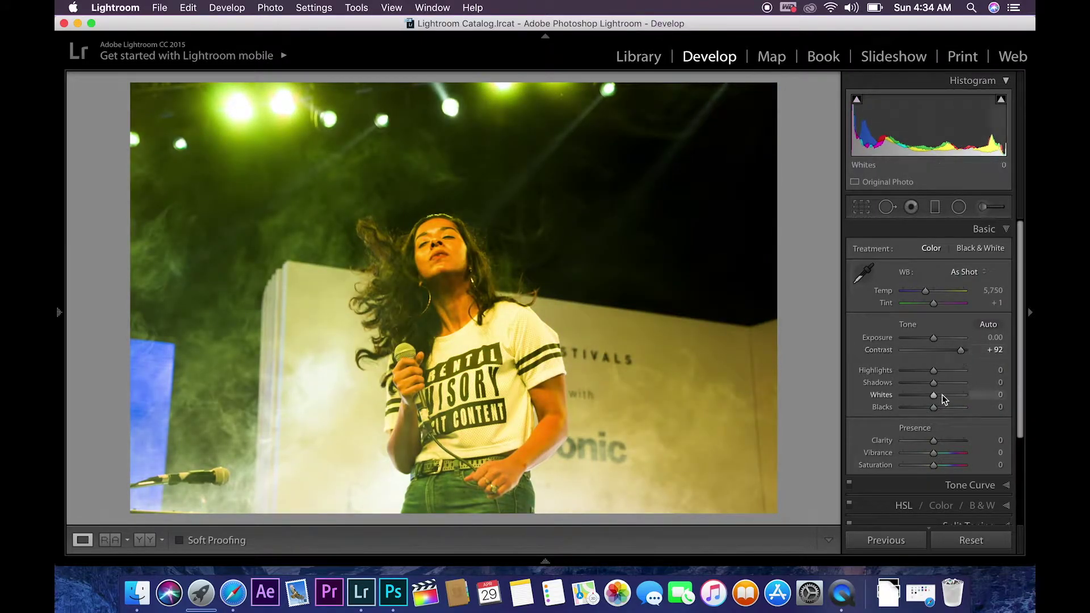
pyautogui.moveTo(933, 396)
pyautogui.mouseDown()
pyautogui.moveTo(913, 397)
pyautogui.moveTo(921, 373)
pyautogui.moveTo(921, 413)
pyautogui.mouseUp()
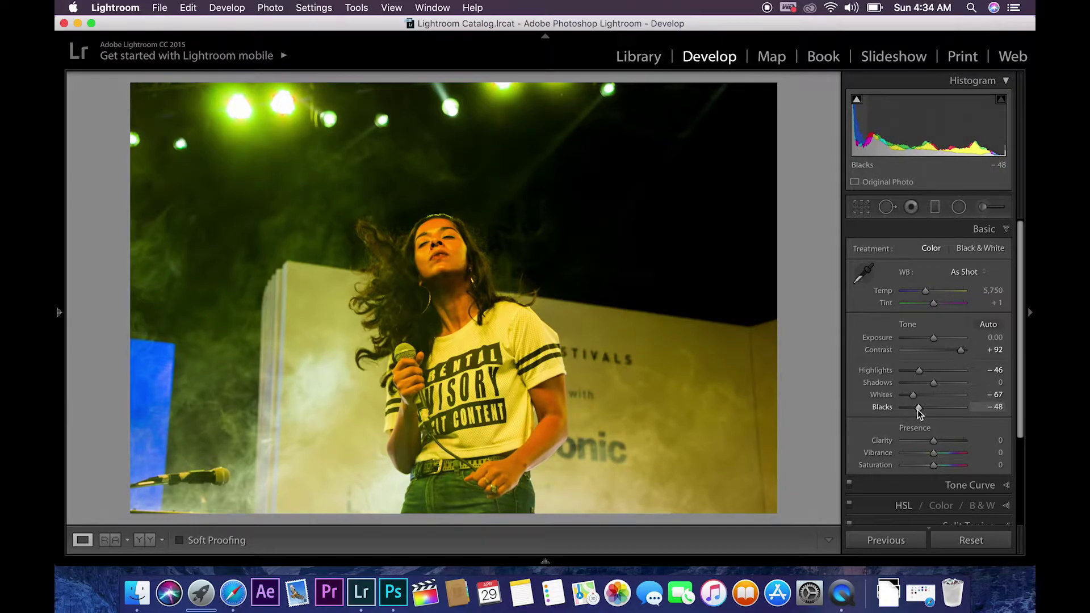
pyautogui.moveTo(936, 443); pyautogui.dragTo(941, 437)
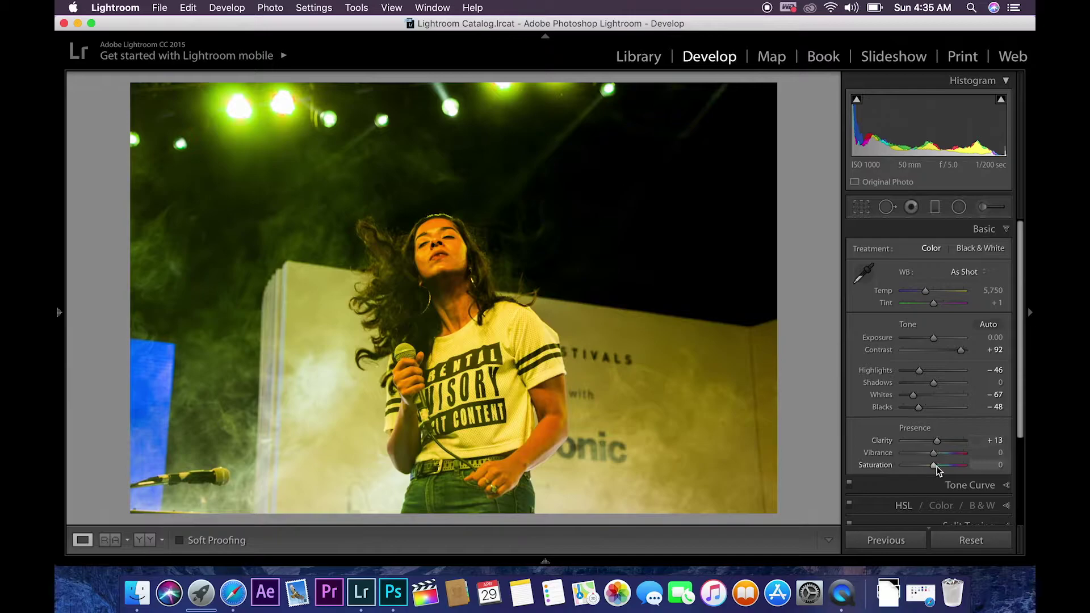
pyautogui.moveTo(935, 466); pyautogui.dragTo(928, 466)
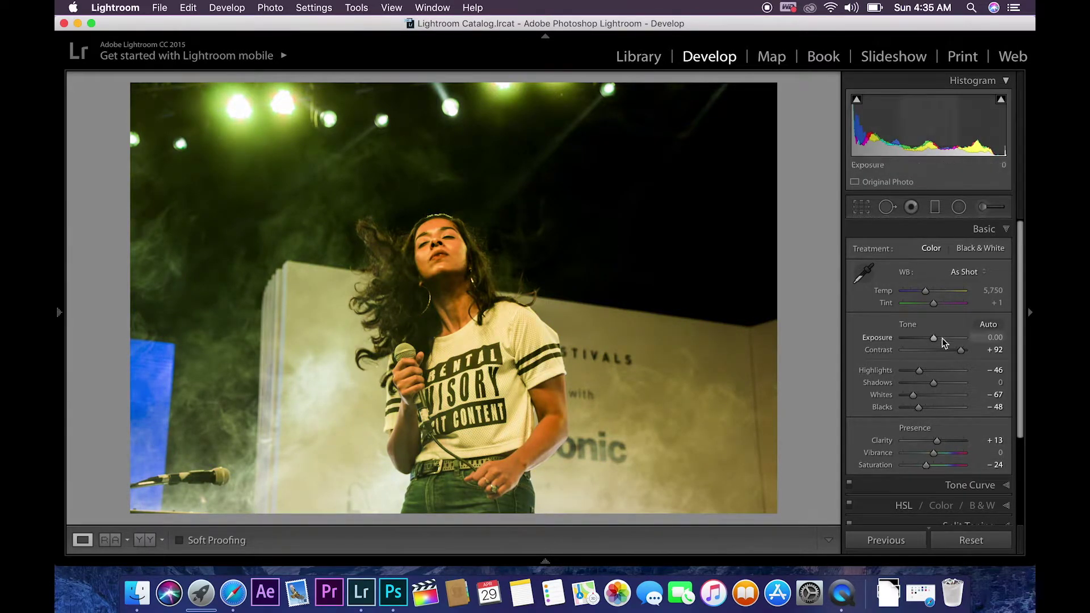
pyautogui.moveTo(936, 339); pyautogui.dragTo(938, 342)
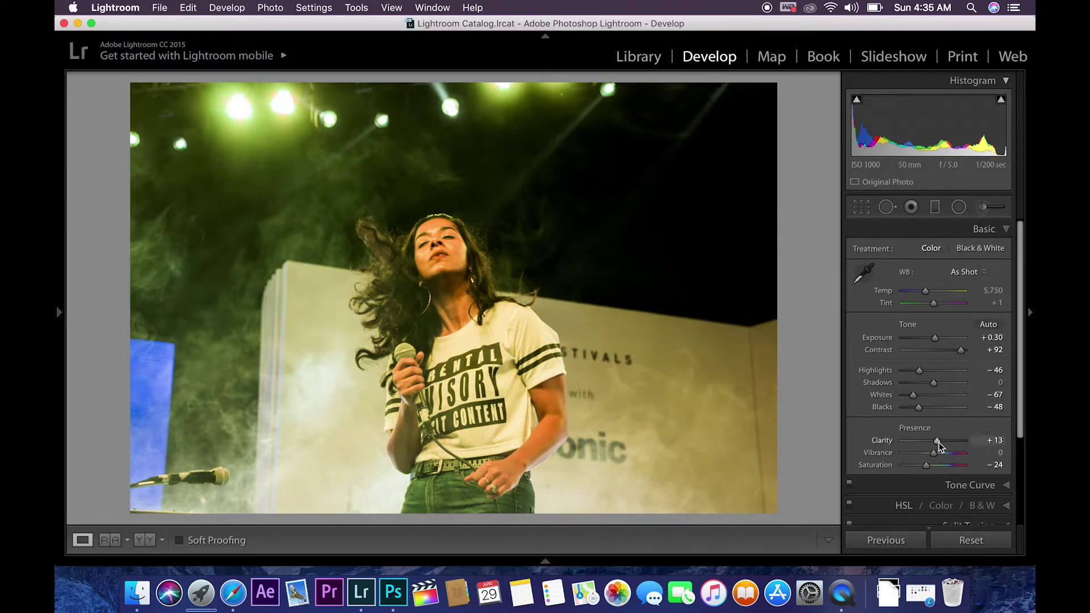
pyautogui.moveTo(936, 442); pyautogui.dragTo(939, 442)
pyautogui.moveTo(961, 350); pyautogui.dragTo(956, 352)
# Build a point tone curve that lifts the shadow end into a faded, deeper-shadow look.
pyautogui.click(1007, 230)
pyautogui.click(976, 248)
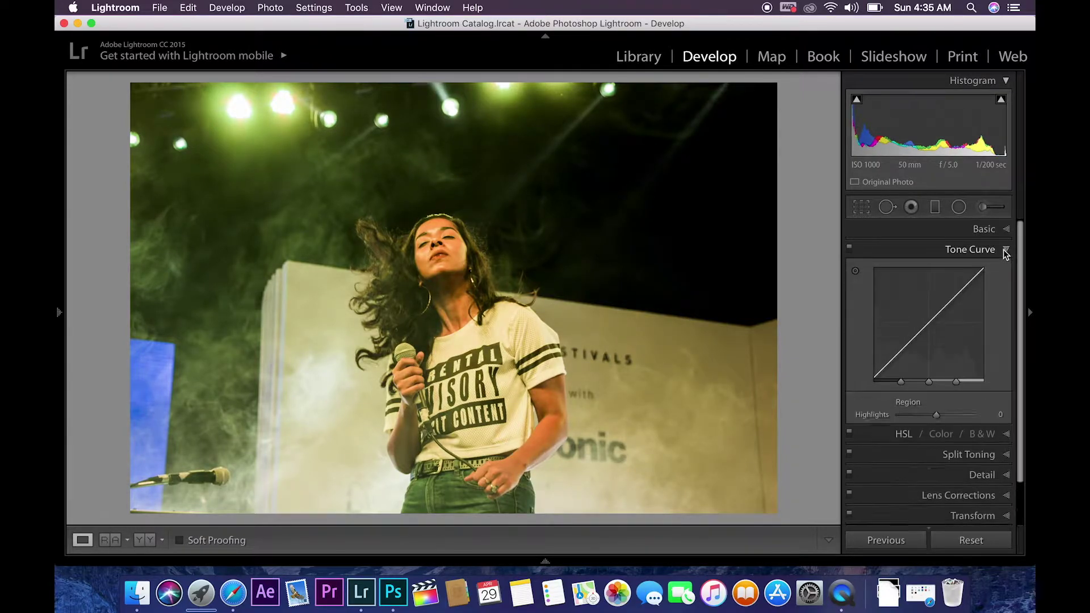
pyautogui.click(999, 473)
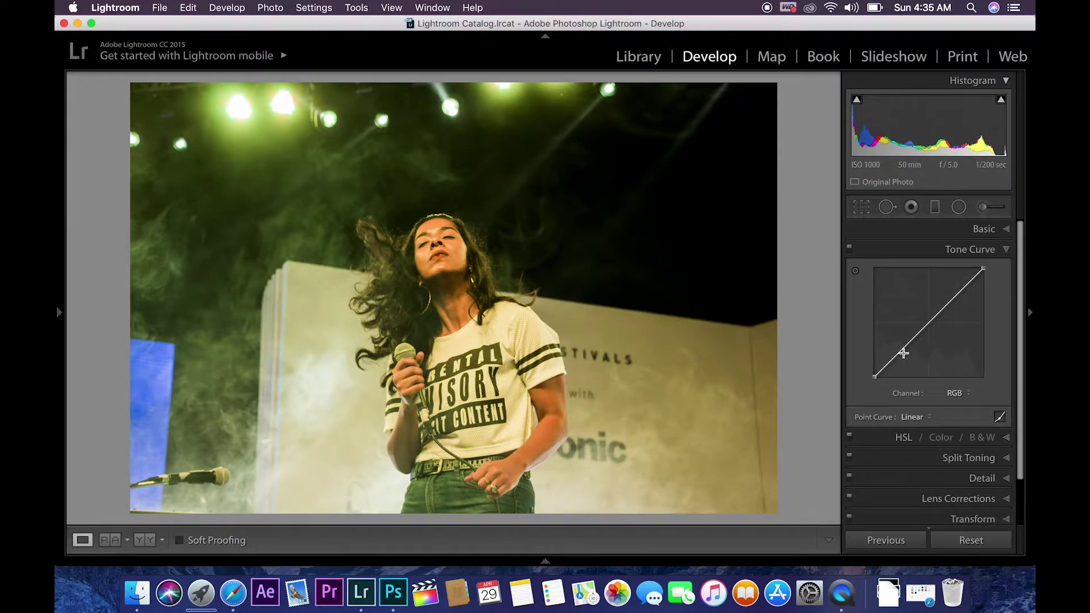
pyautogui.moveTo(904, 346); pyautogui.dragTo(874, 373)
pyautogui.moveTo(958, 293); pyautogui.dragTo(958, 296)
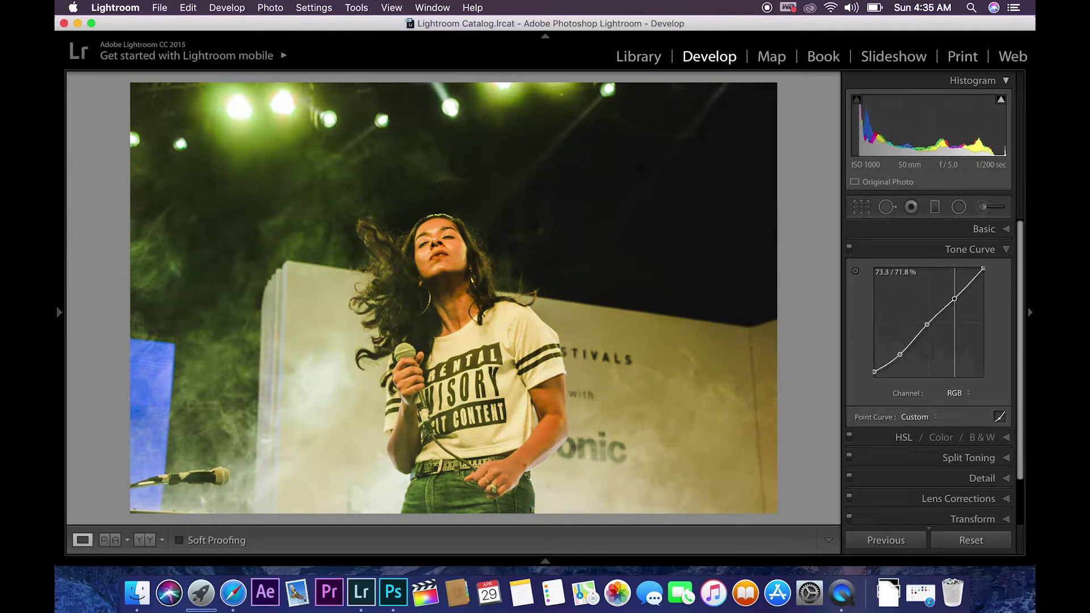
pyautogui.click(1008, 249)
pyautogui.click(1006, 270)
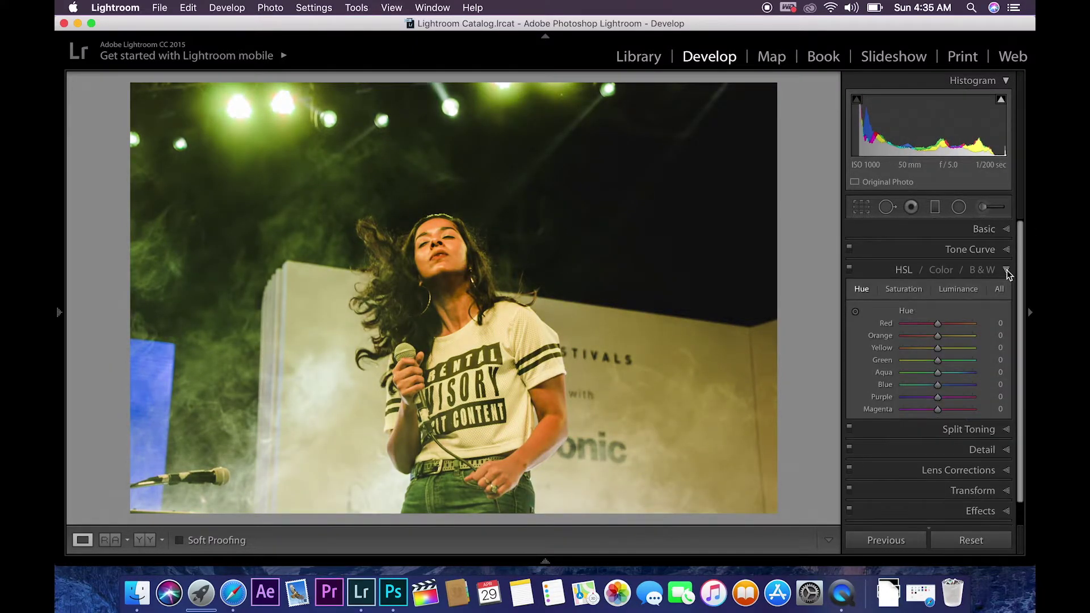
# Shift hue to Yellow +28 and Green +100, and desaturate Orange -29, Yellow -24, Green -40.
pyautogui.click(855, 313)
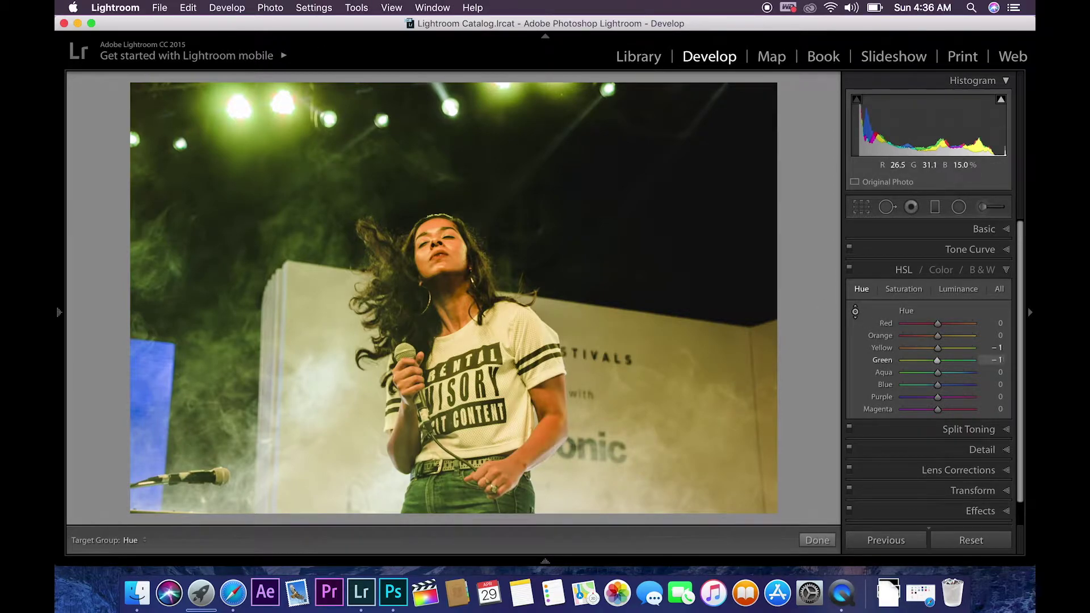
pyautogui.moveTo(530, 221); pyautogui.dragTo(530, 165)
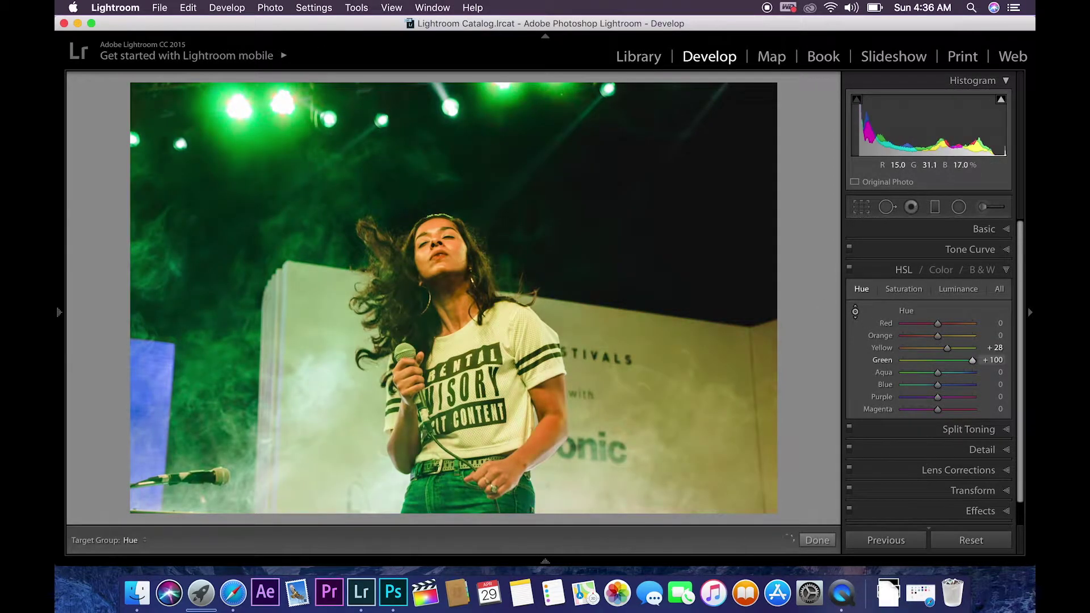
pyautogui.click(898, 290)
pyautogui.moveTo(456, 245)
pyautogui.mouseDown()
pyautogui.moveTo(456, 281)
pyautogui.moveTo(457, 257)
pyautogui.mouseUp()
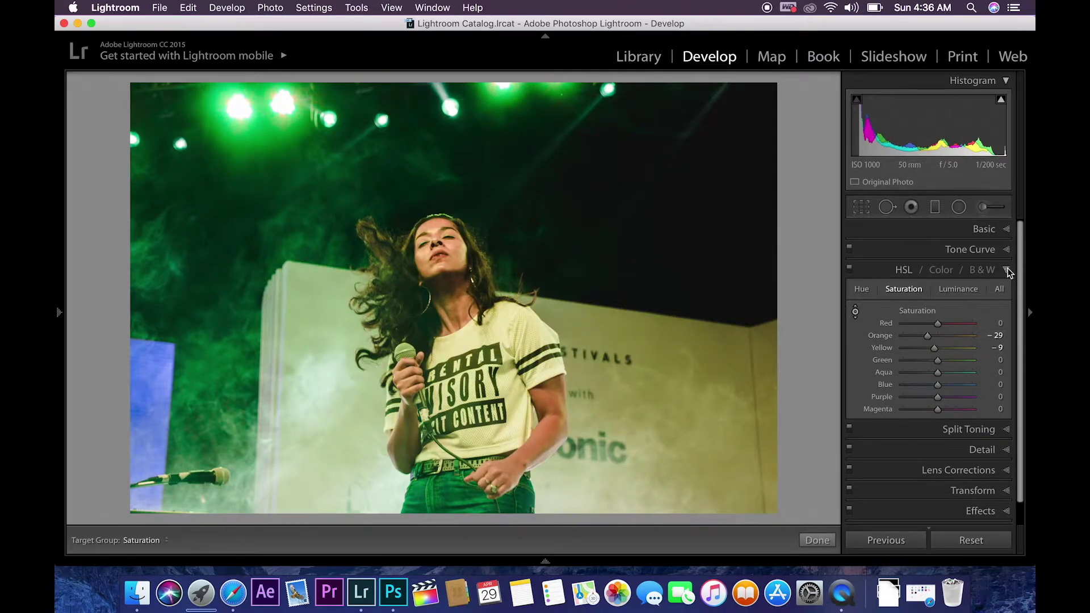
pyautogui.moveTo(501, 513); pyautogui.dragTo(501, 536)
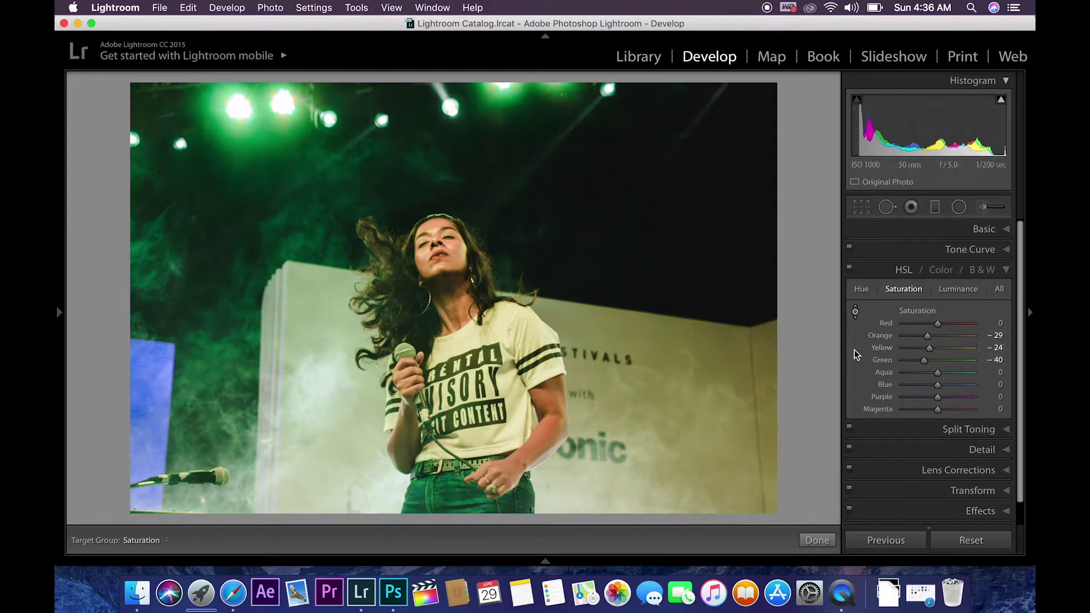
# Brighten luminance to Orange +11, Yellow +35 and Green +56.
pyautogui.click(965, 289)
pyautogui.moveTo(463, 301)
pyautogui.mouseDown()
pyautogui.moveTo(463, 287)
pyautogui.moveTo(468, 305)
pyautogui.moveTo(1033, 346)
pyautogui.mouseUp()
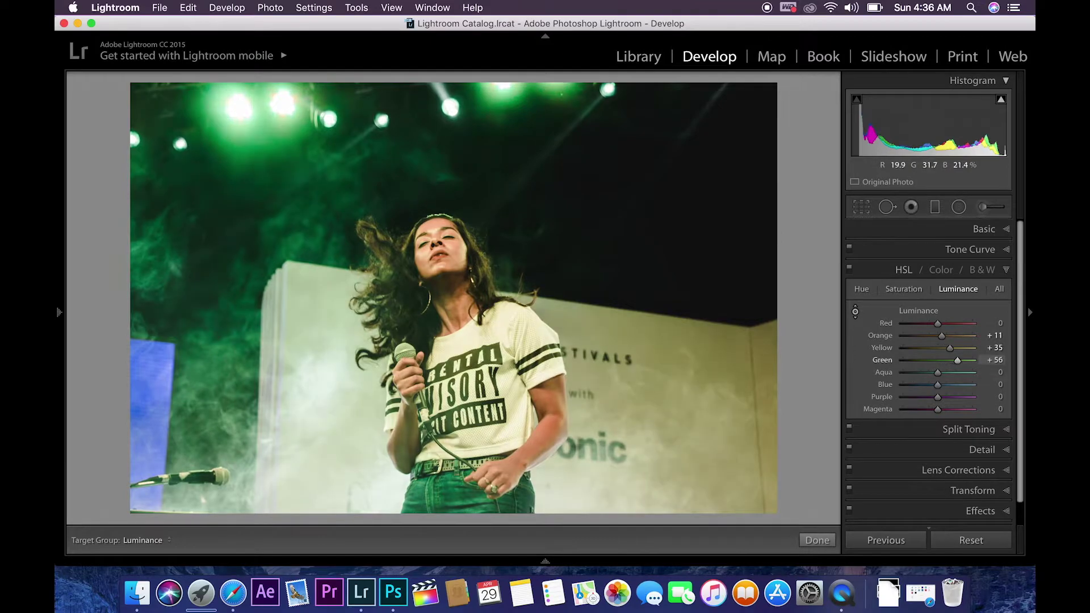
pyautogui.click(1005, 276)
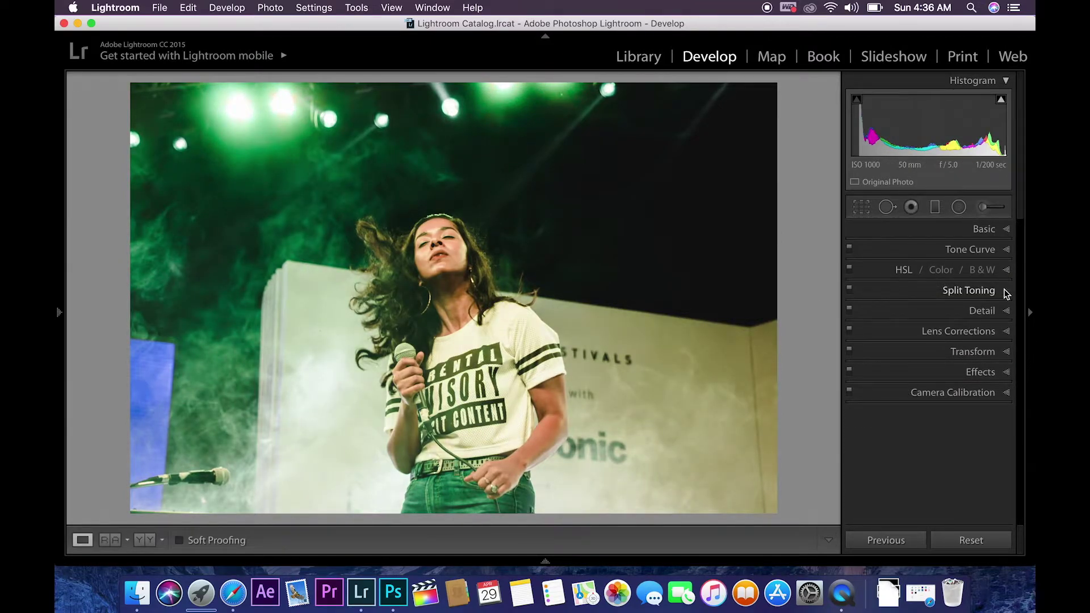
# Tint split-toning highlights with Hue 47 and Saturation 77, and set Balance to -18.
pyautogui.click(1005, 290)
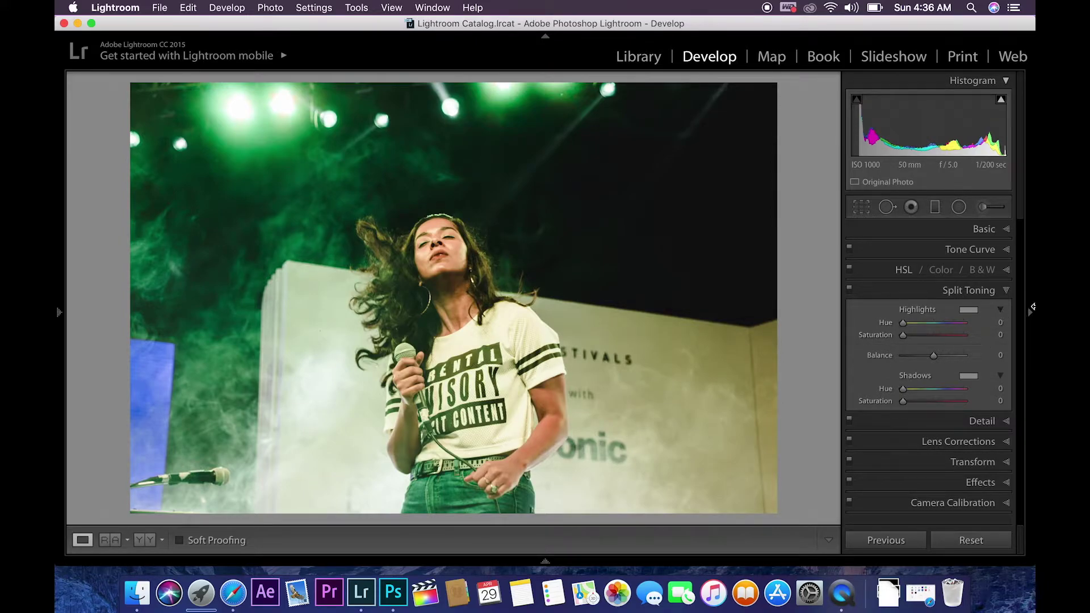
pyautogui.moveTo(905, 325); pyautogui.dragTo(913, 328)
pyautogui.moveTo(906, 336); pyautogui.dragTo(938, 340)
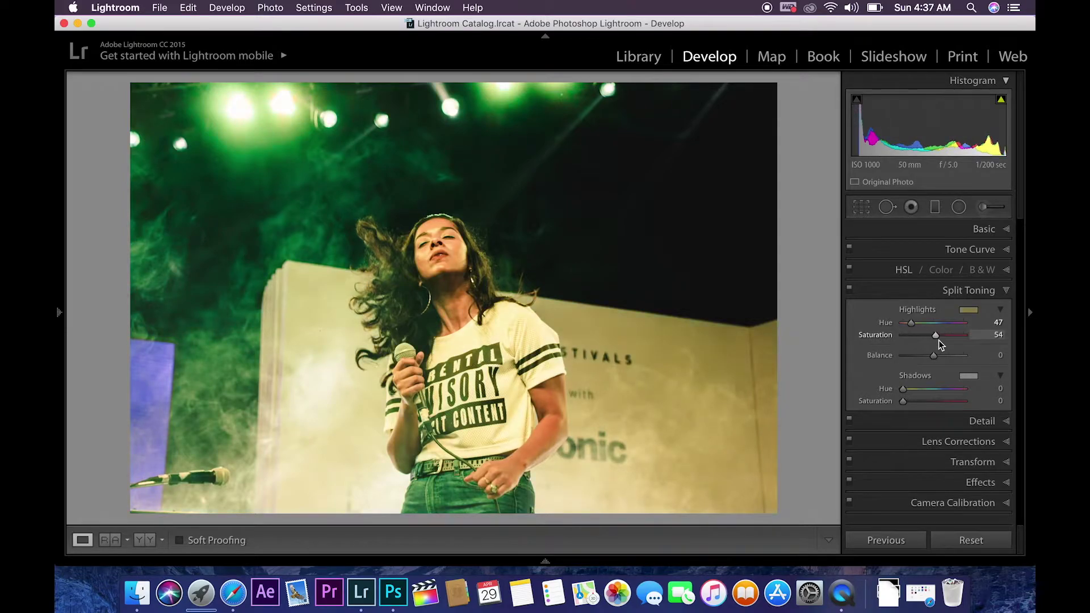
pyautogui.moveTo(945, 342); pyautogui.dragTo(952, 341)
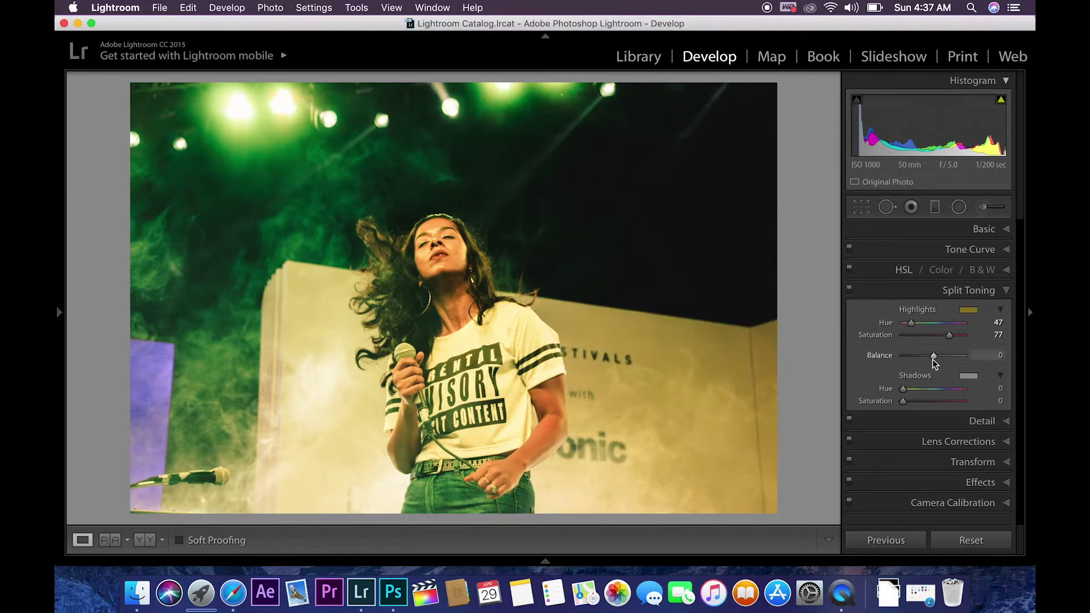
pyautogui.moveTo(933, 357)
pyautogui.mouseDown()
pyautogui.moveTo(915, 359)
pyautogui.moveTo(930, 358)
pyautogui.mouseUp()
# Set the split-toning shadows to Hue 22 and Saturation 96.
pyautogui.click(1000, 388)
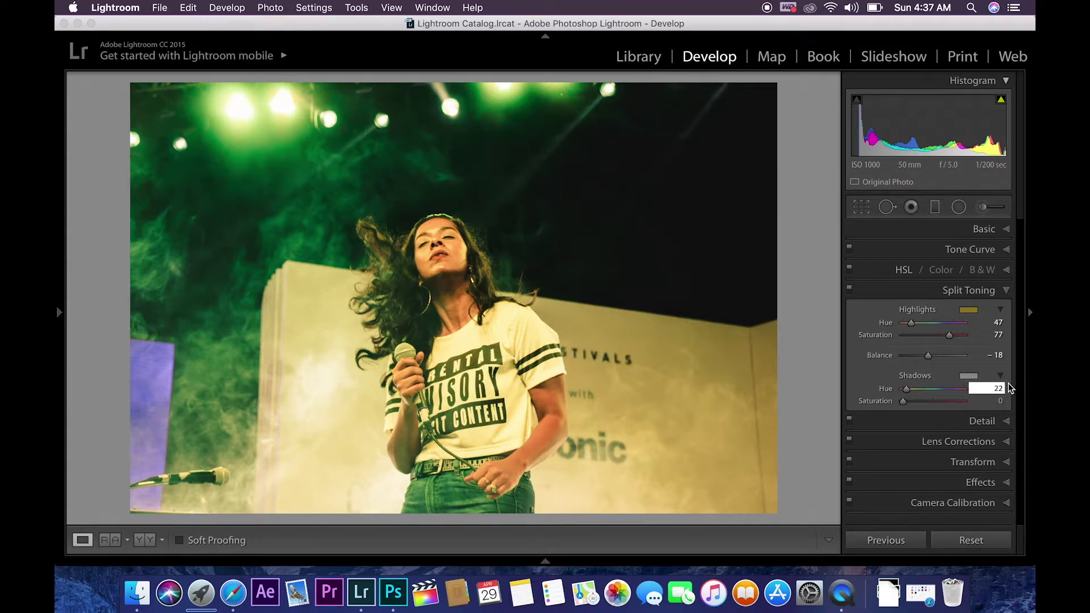
pyautogui.press('Return')
pyautogui.click(1001, 403)
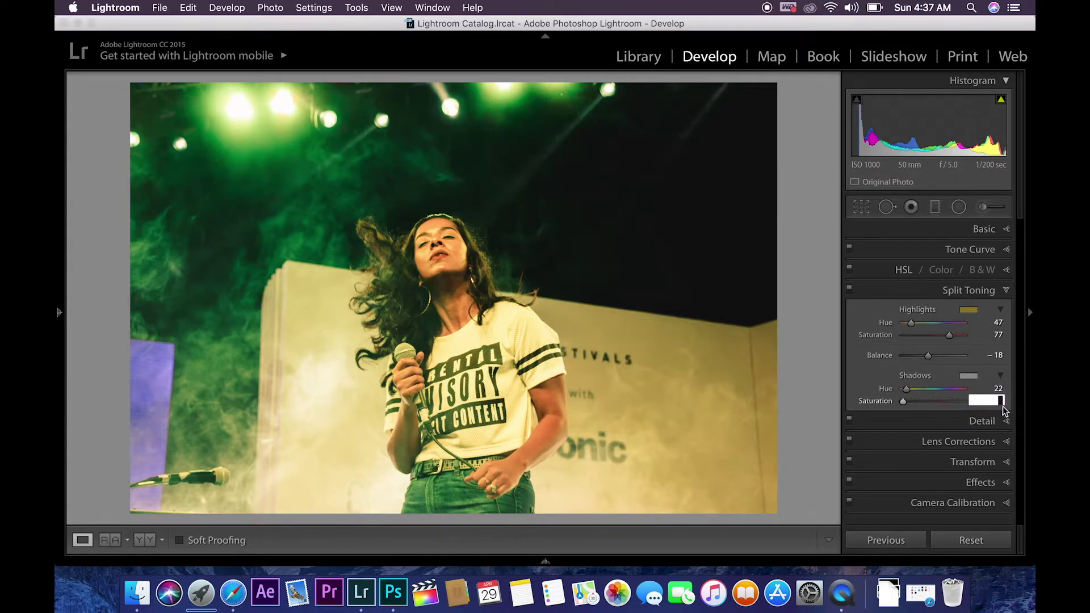
pyautogui.write('96')
pyautogui.press('Return')
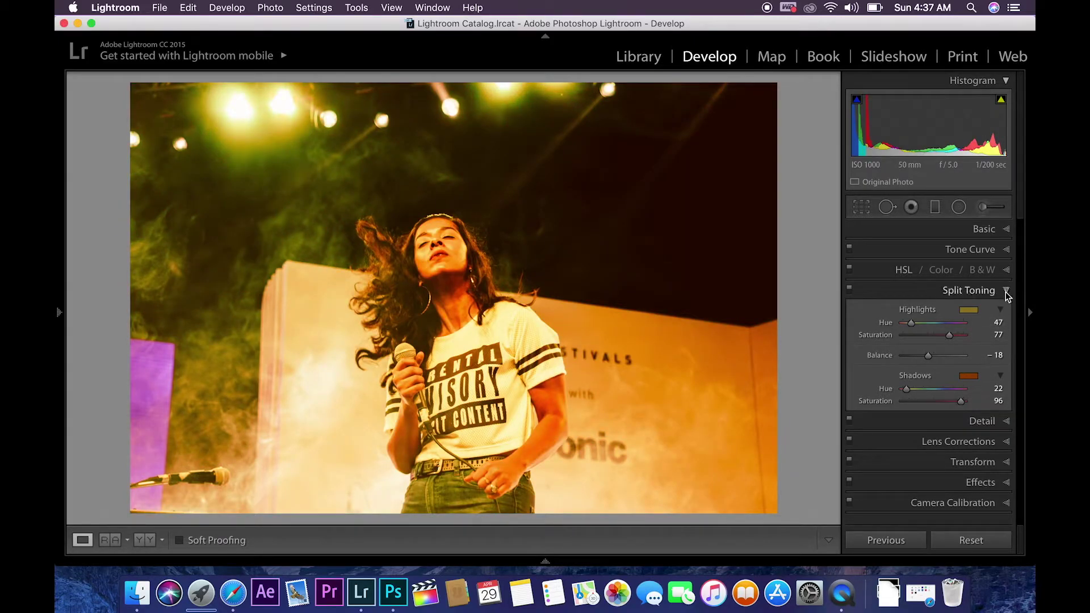
pyautogui.click(1007, 292)
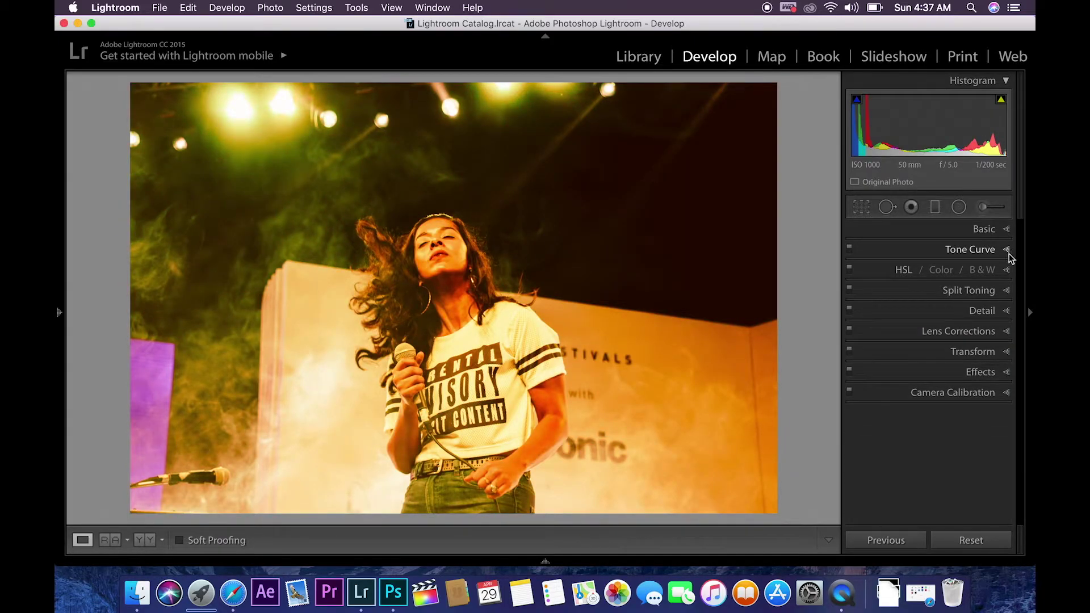
# Set region curve Highlights -41, Lights -71, Darks +7, and nudge Basic exposure to +0.40.
pyautogui.click(1007, 250)
pyautogui.click(999, 418)
pyautogui.moveTo(938, 430)
pyautogui.mouseDown()
pyautogui.moveTo(911, 429)
pyautogui.moveTo(922, 418)
pyautogui.moveTo(938, 441)
pyautogui.mouseUp()
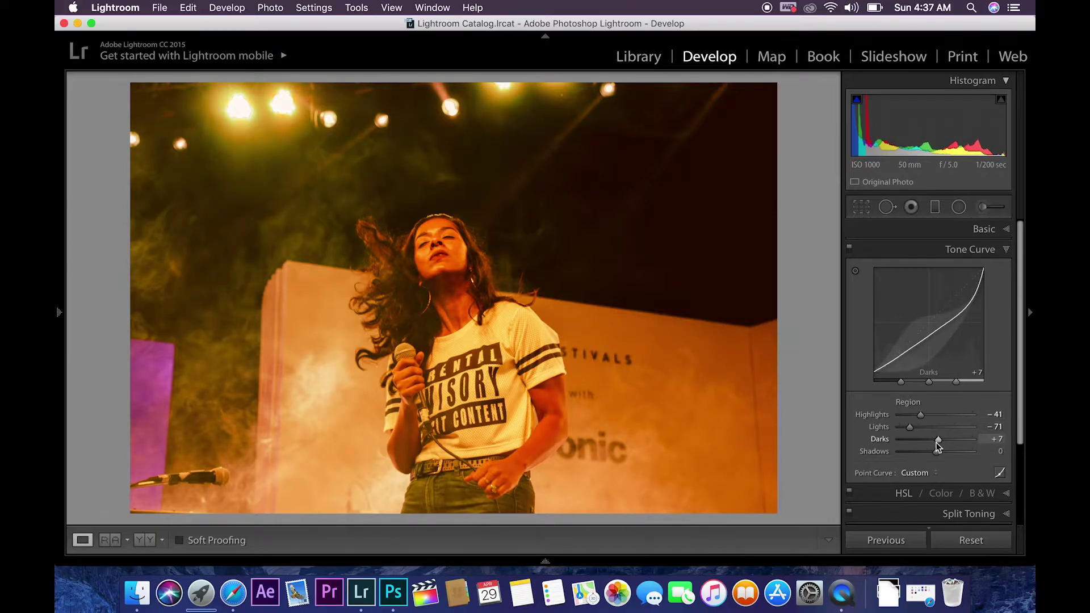
pyautogui.click(1006, 250)
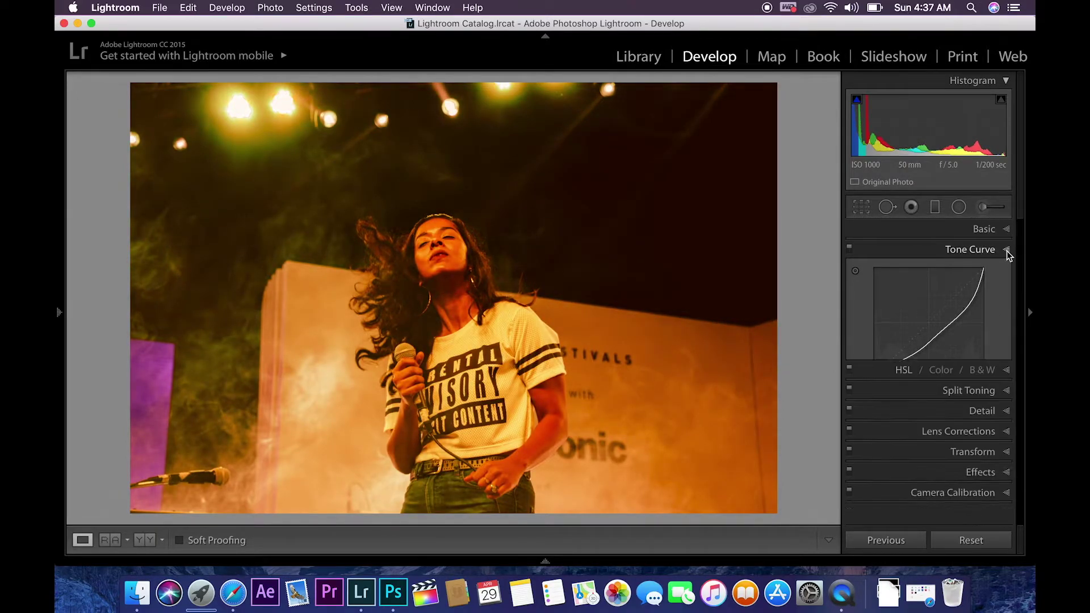
pyautogui.click(999, 229)
pyautogui.moveTo(951, 352); pyautogui.dragTo(938, 342)
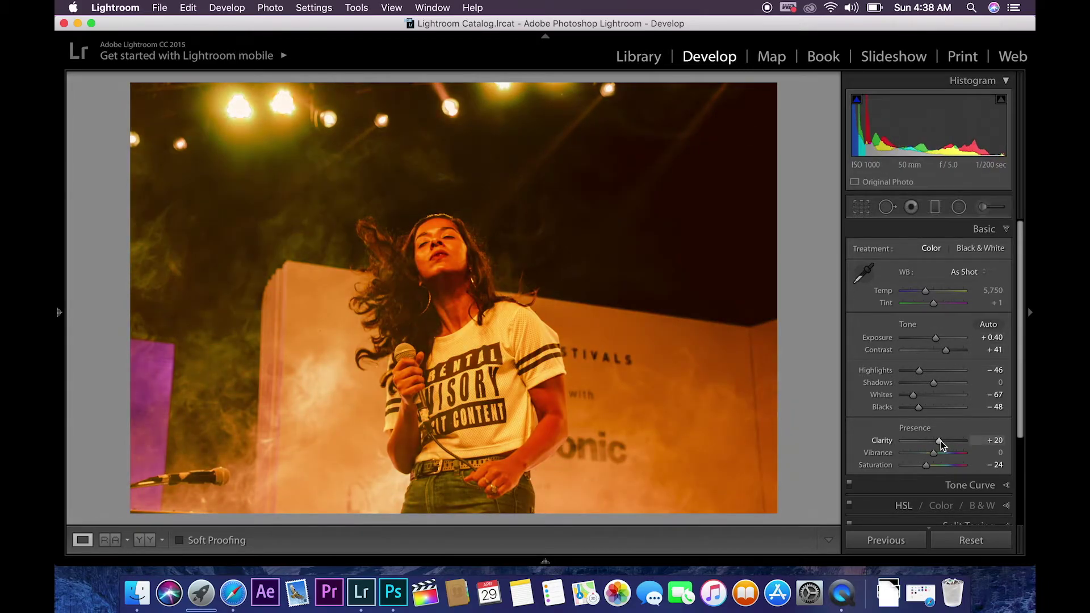
# Drain saturation from yellows, greens, blues and purples so the photo turns uniformly orange.
pyautogui.click(1003, 230)
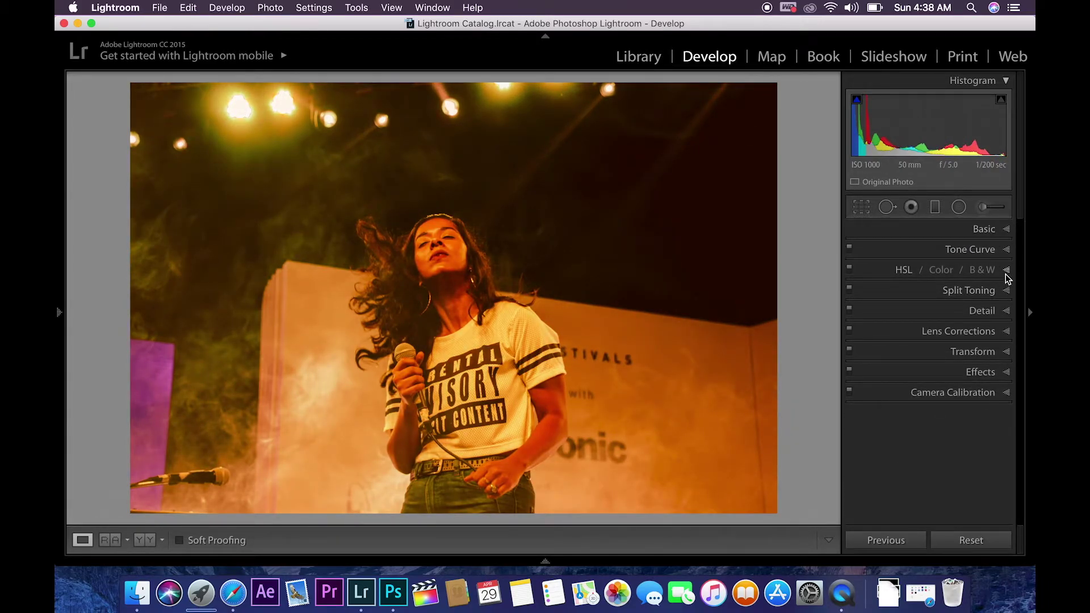
pyautogui.click(1006, 271)
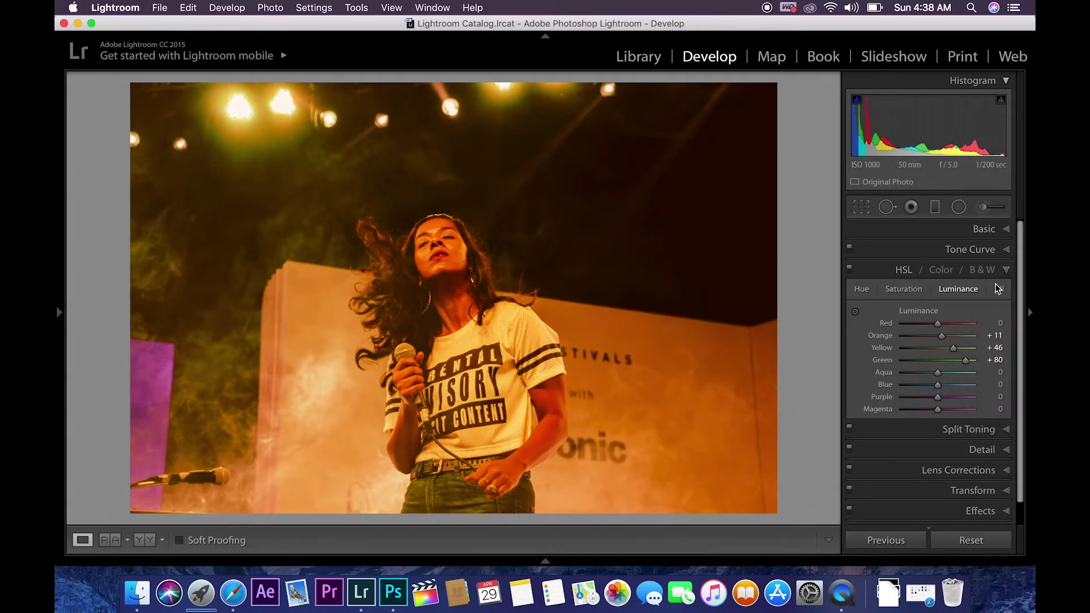
pyautogui.click(893, 290)
pyautogui.click(855, 311)
pyautogui.moveTo(336, 165); pyautogui.dragTo(335, 183)
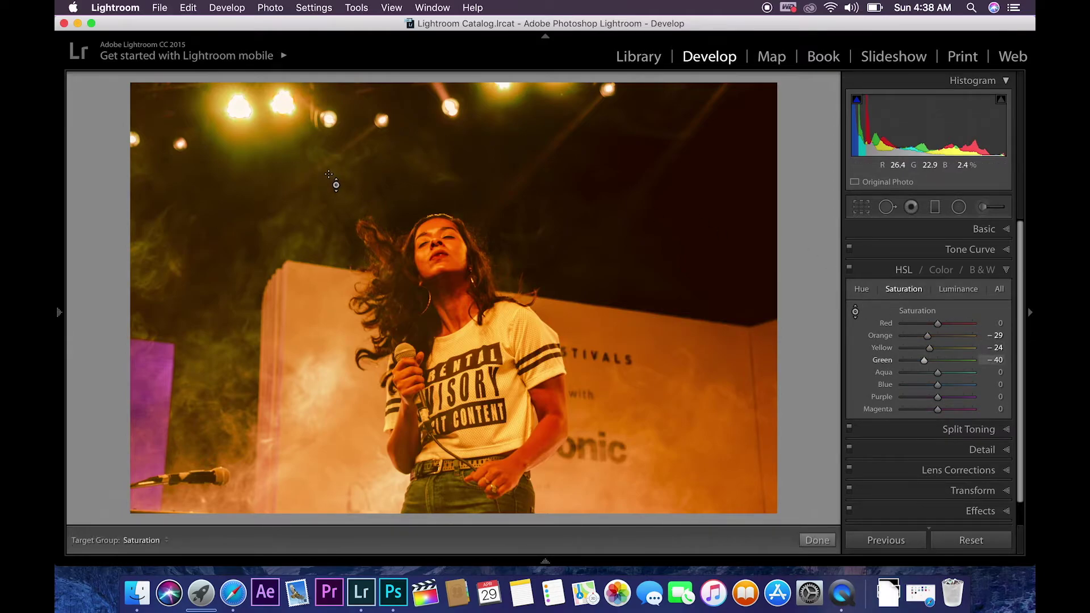
pyautogui.moveTo(170, 355); pyautogui.dragTo(170, 397)
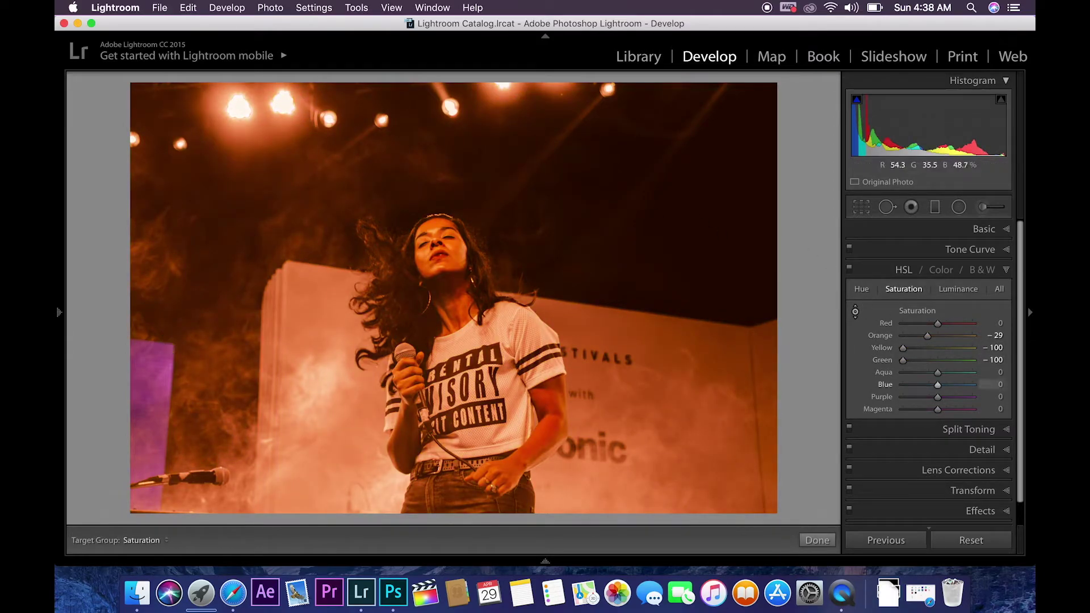
# Lower the tone curve's Lights region to -45.
pyautogui.click(1009, 271)
pyautogui.click(1004, 250)
pyautogui.moveTo(936, 427); pyautogui.dragTo(909, 431)
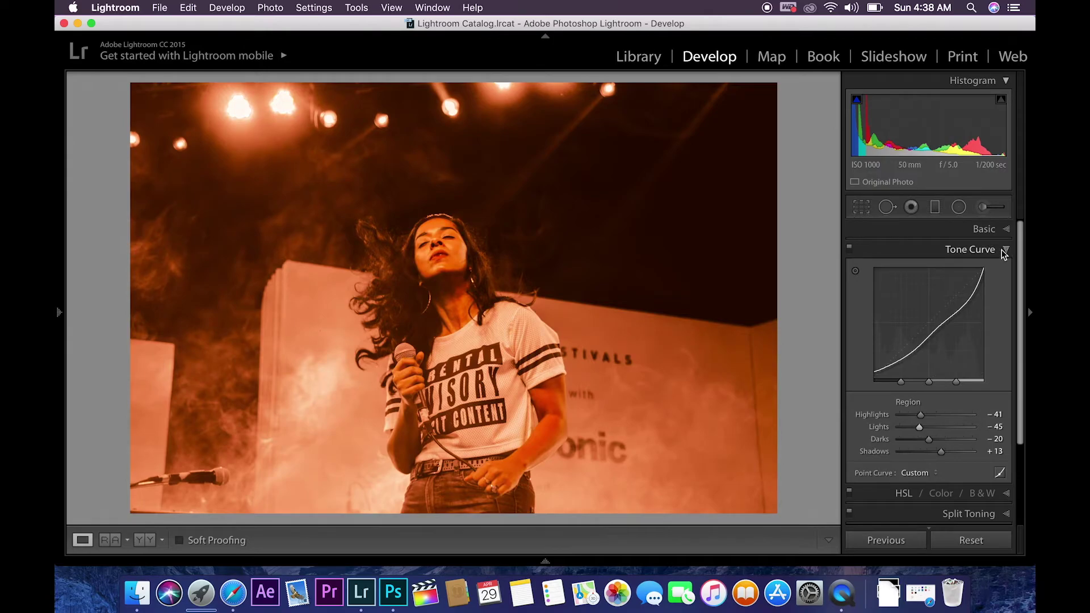
# Set sharpening Amount to 29 with edge Masking at 48.
pyautogui.click(1006, 250)
pyautogui.click(1004, 311)
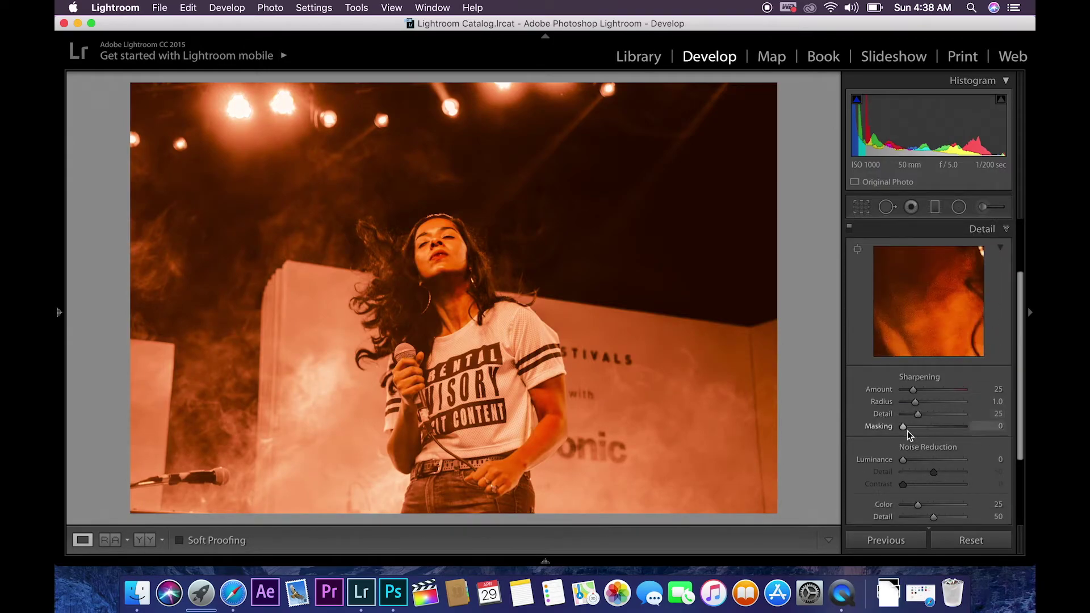
pyautogui.moveTo(912, 389); pyautogui.dragTo(914, 390)
pyautogui.moveTo(904, 427); pyautogui.dragTo(928, 427)
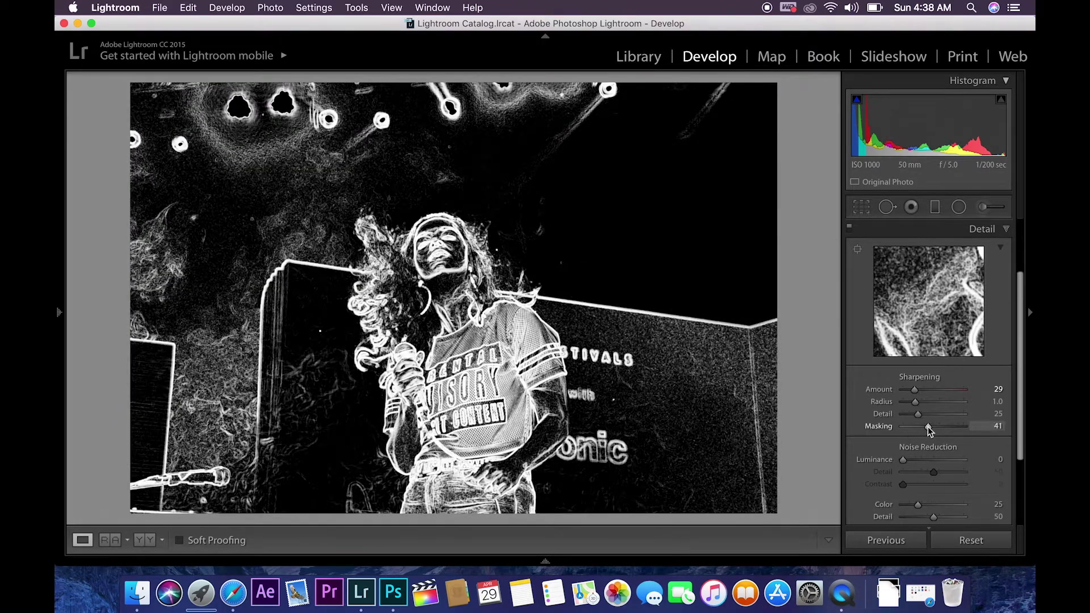
pyautogui.moveTo(928, 426)
pyautogui.mouseDown()
pyautogui.moveTo(908, 461)
pyautogui.moveTo(927, 460)
pyautogui.moveTo(917, 484)
pyautogui.moveTo(926, 507)
pyautogui.mouseUp()
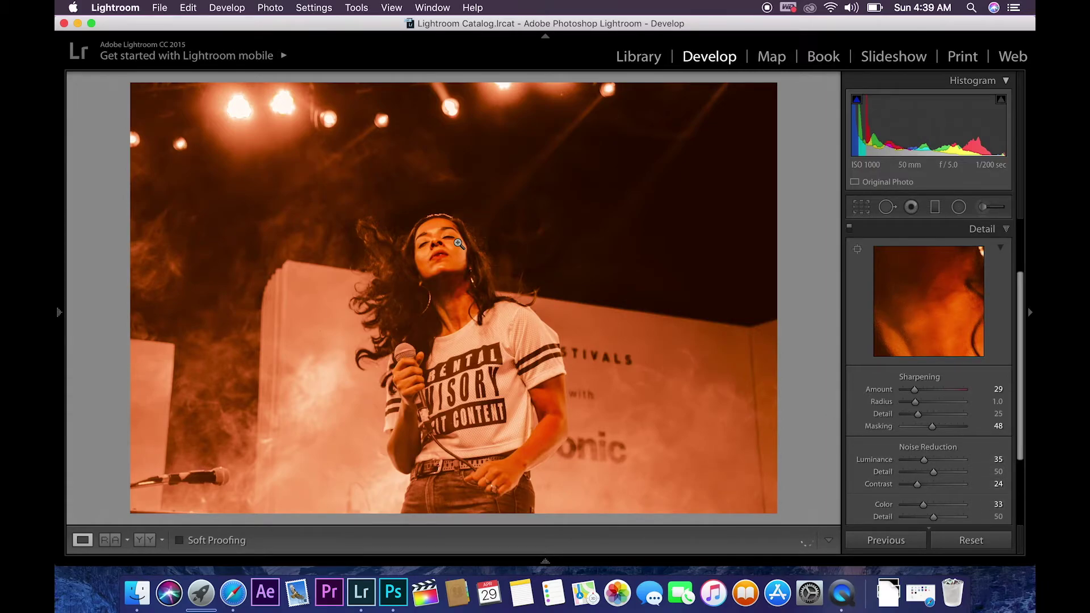
# Check the face at 1:1 and lower luminance noise reduction to 22.
pyautogui.click(458, 243)
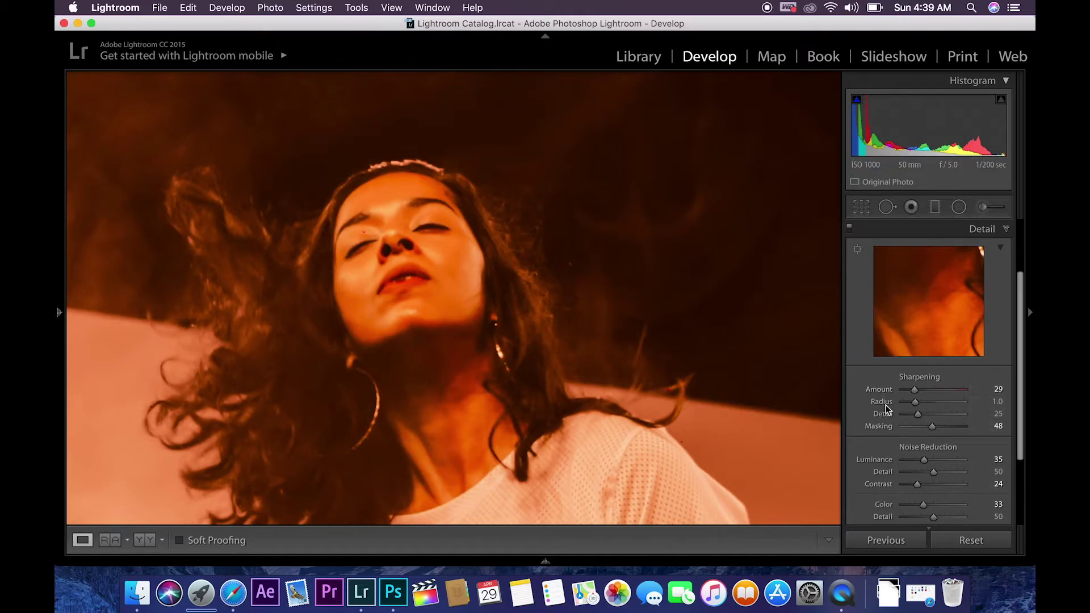
pyautogui.moveTo(925, 460); pyautogui.dragTo(919, 488)
pyautogui.click(539, 271)
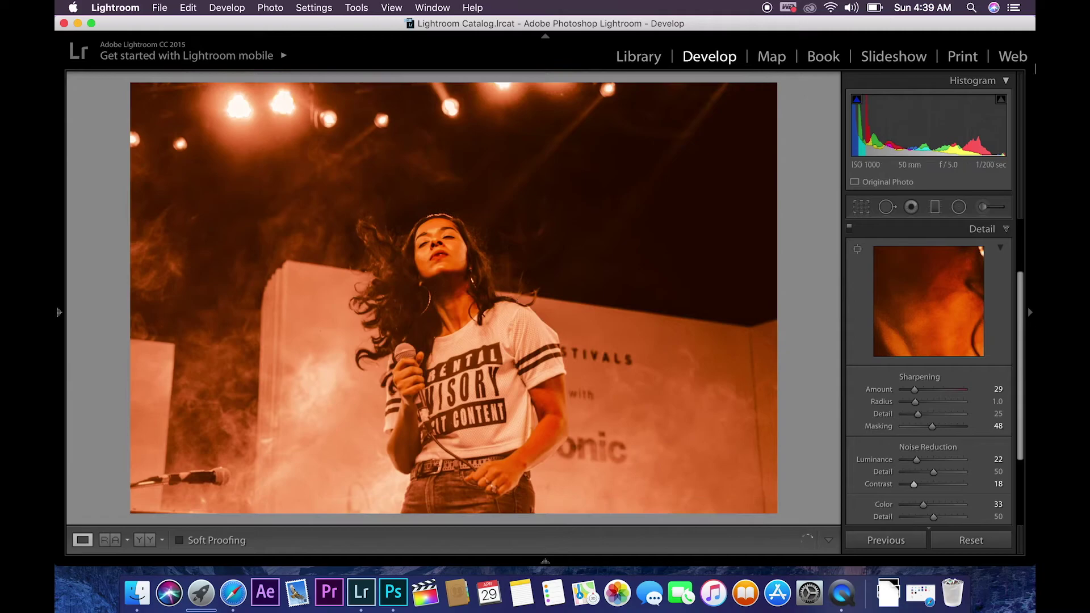
pyautogui.click(1004, 230)
pyautogui.click(936, 372)
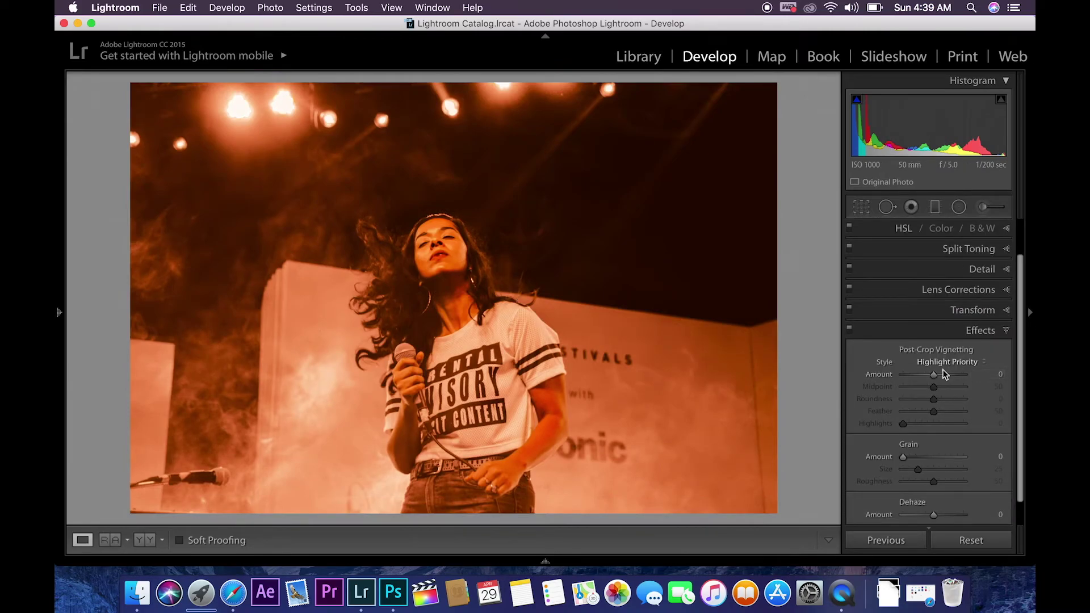
# Add a -46 post-crop vignette and apply Upright Level to straighten the tilted shot.
pyautogui.moveTo(934, 376); pyautogui.dragTo(919, 376)
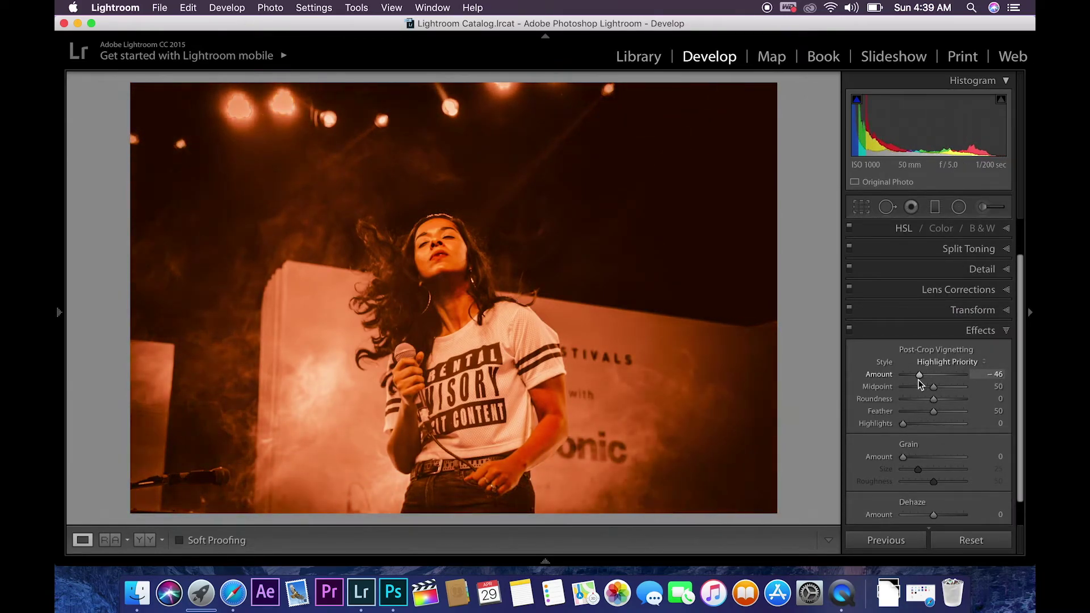
pyautogui.click(1006, 335)
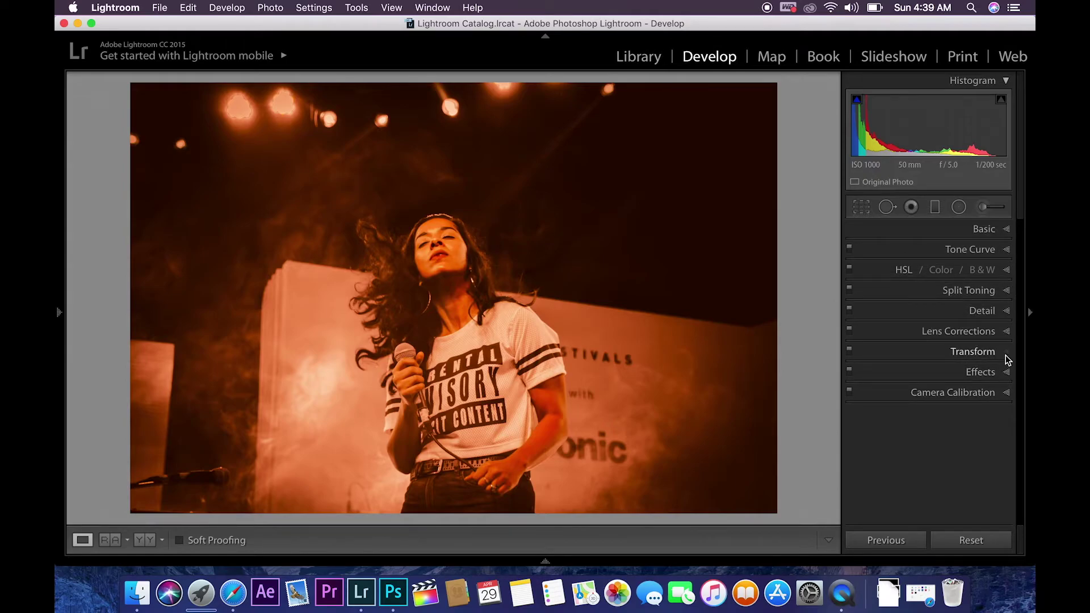
pyautogui.click(1005, 355)
pyautogui.click(884, 336)
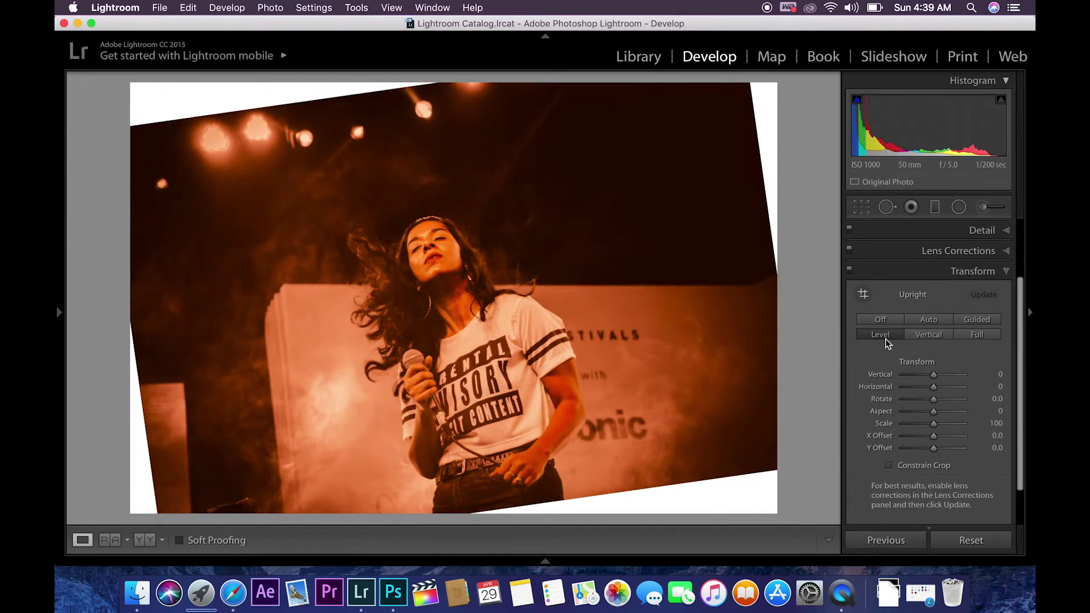
pyautogui.click(883, 322)
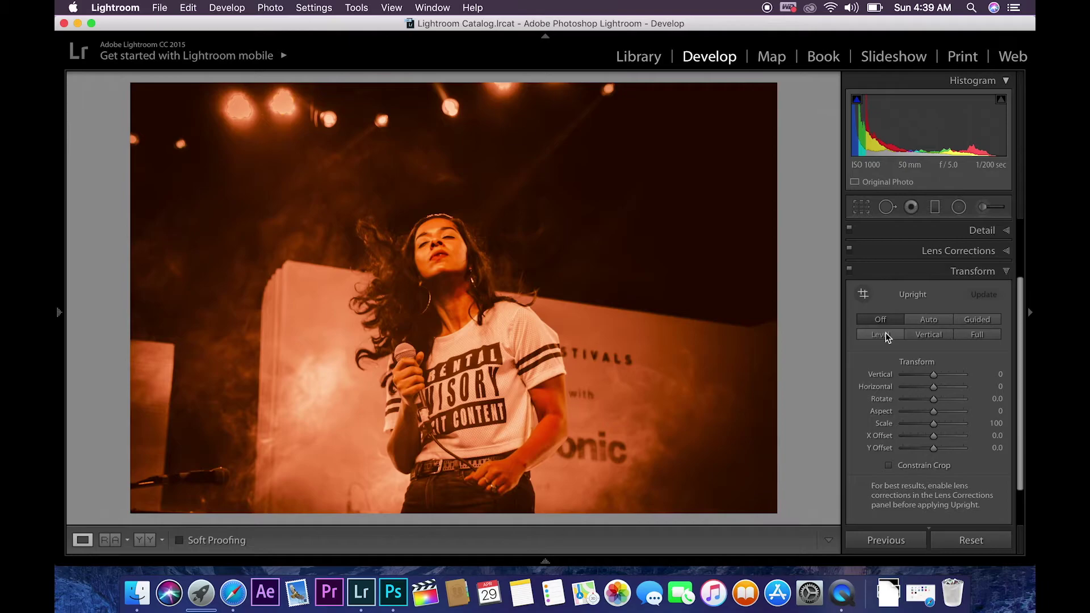
pyautogui.click(886, 335)
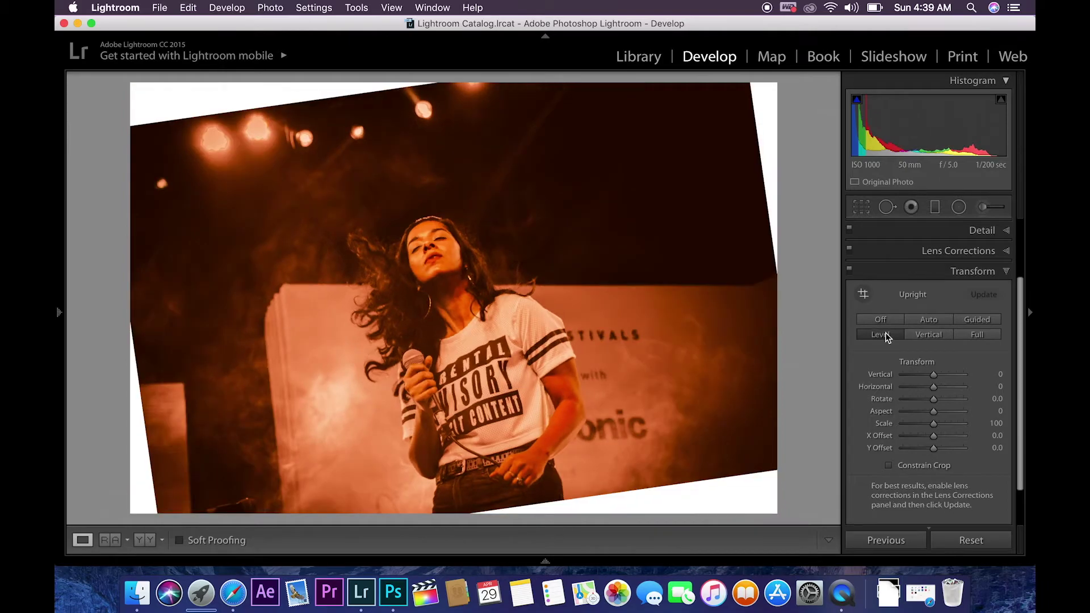
pyautogui.click(867, 211)
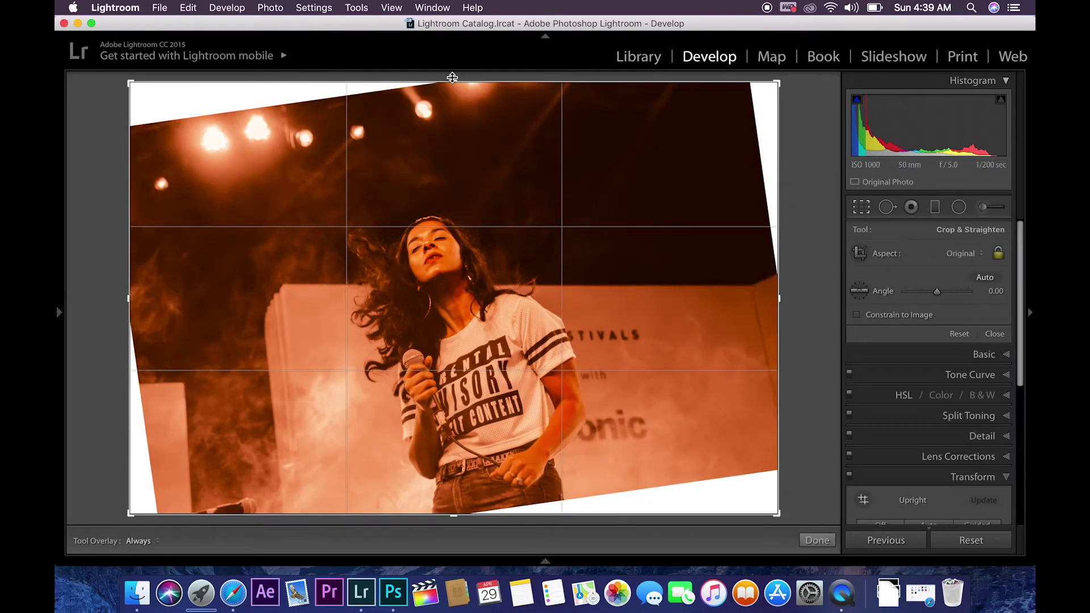
# Tighten the crop to remove the white corners and rotate about 4.6 degrees.
pyautogui.moveTo(452, 77); pyautogui.dragTo(453, 103)
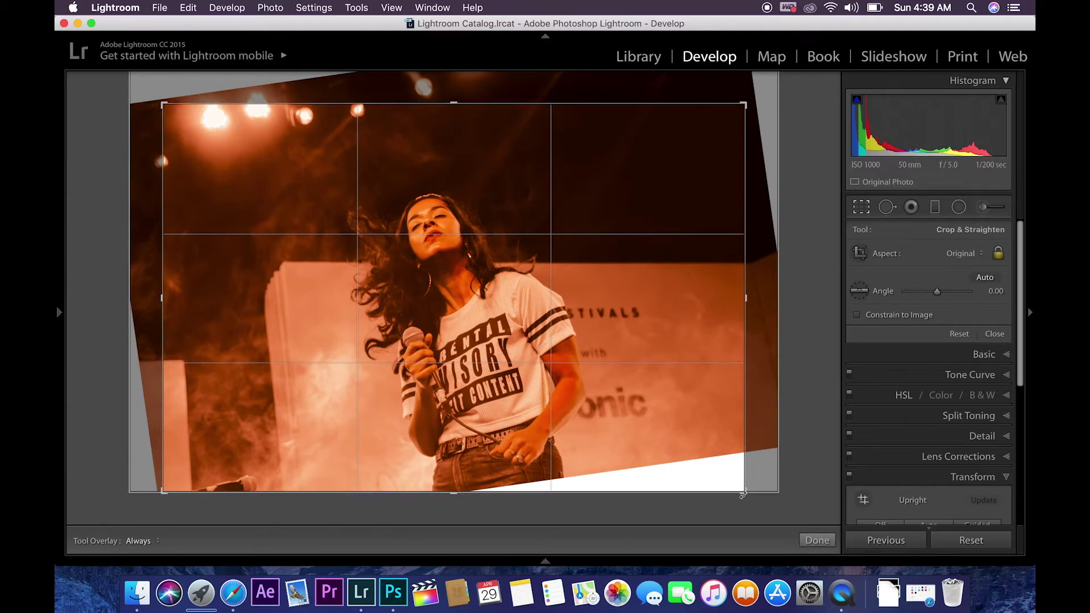
pyautogui.moveTo(742, 495); pyautogui.dragTo(748, 493)
pyautogui.moveTo(937, 291); pyautogui.dragTo(941, 293)
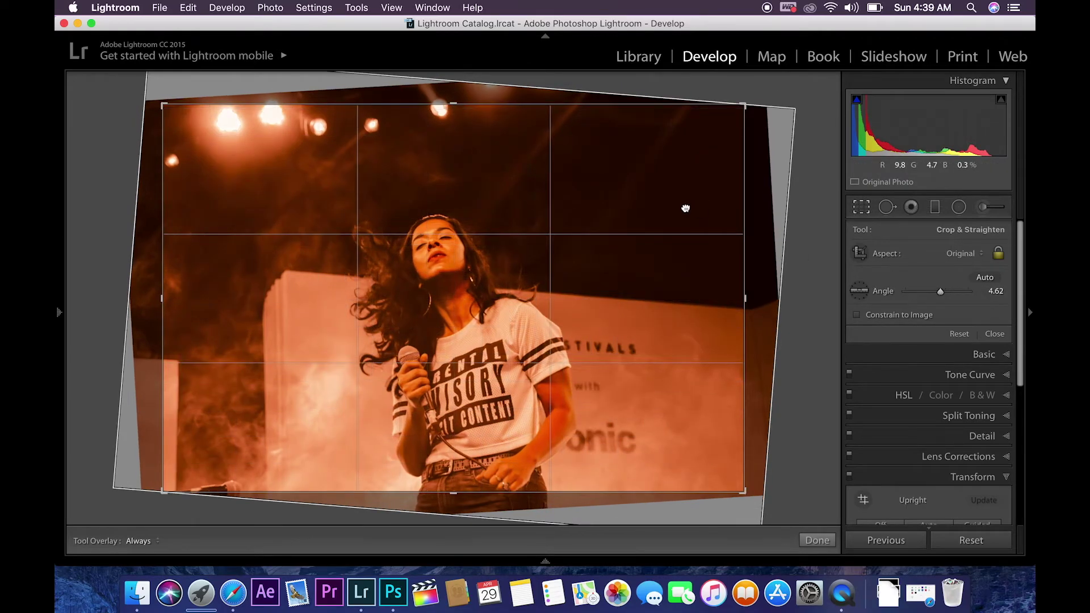
pyautogui.press('Return')
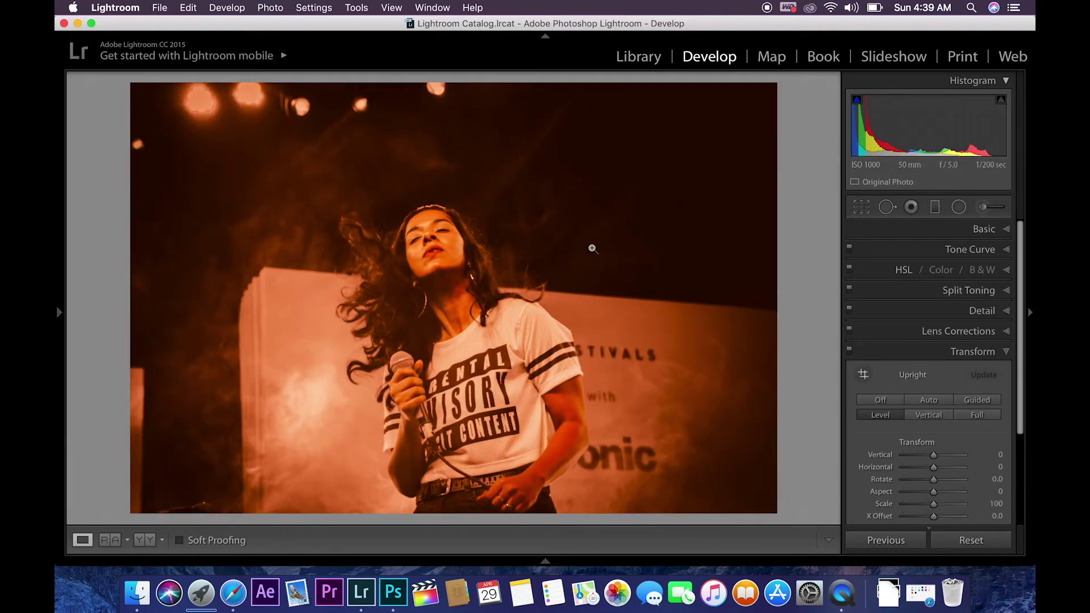
pyautogui.click(1005, 353)
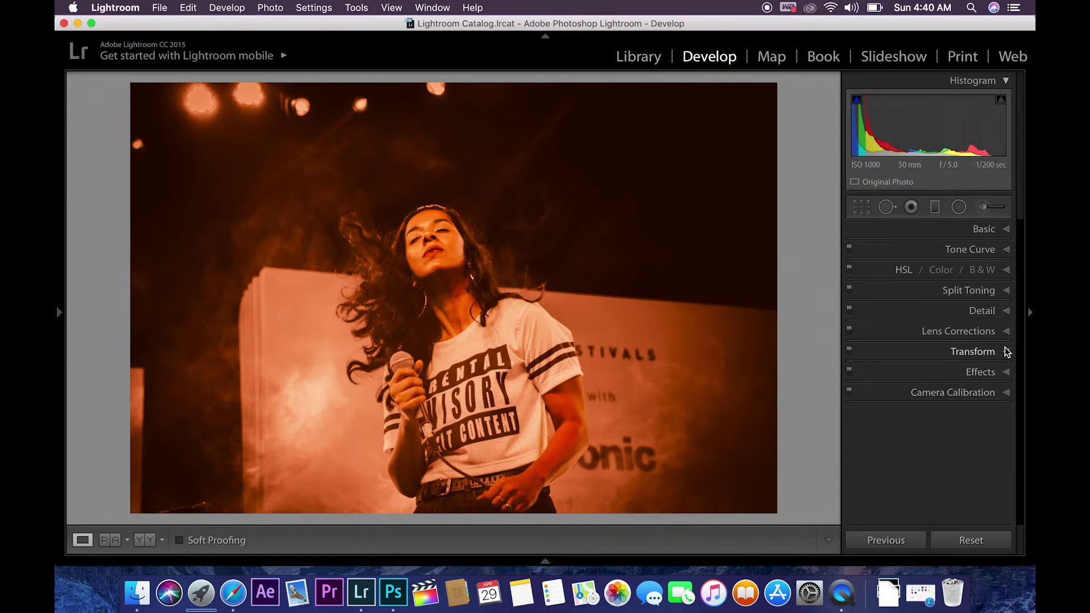
# Enable lens profile corrections and chromatic aberration removal in Lens Corrections.
pyautogui.click(1006, 331)
pyautogui.click(910, 321)
pyautogui.click(909, 341)
pyautogui.click(890, 353)
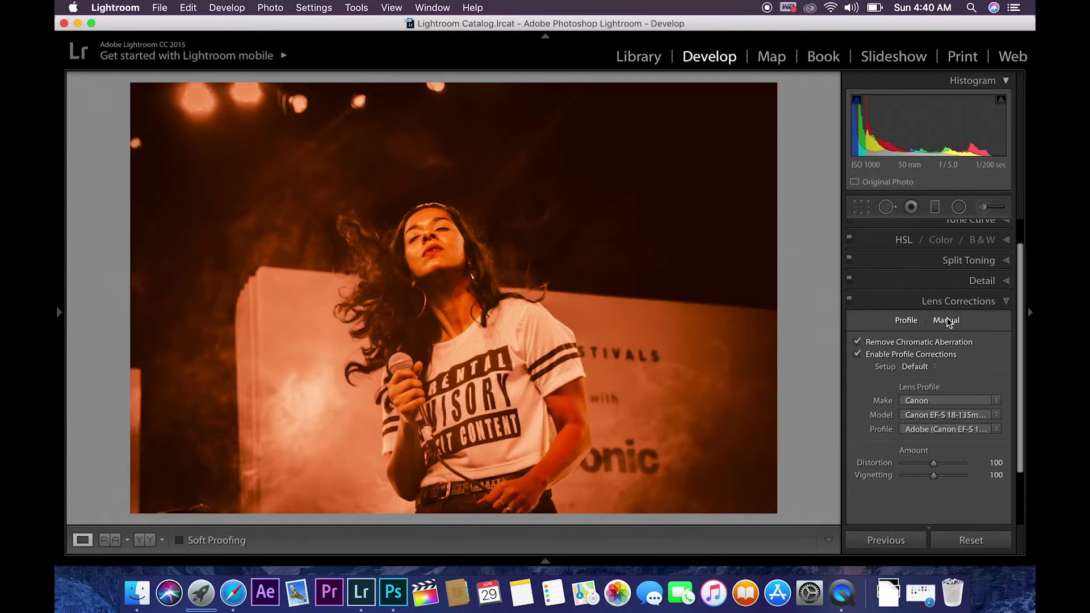
pyautogui.click(1007, 302)
# Shift calibration primaries (red hue -30, green saturation +33, blue saturation -37), then hide the right panel.
pyautogui.click(1008, 392)
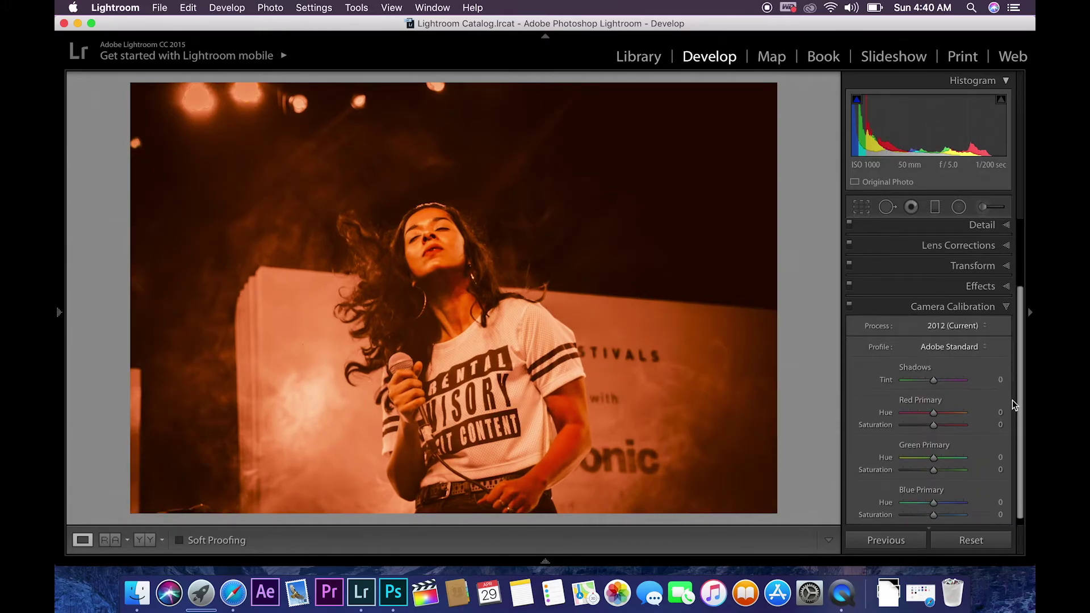
pyautogui.moveTo(934, 425); pyautogui.dragTo(924, 425)
pyautogui.moveTo(927, 419); pyautogui.dragTo(923, 418)
pyautogui.moveTo(934, 503)
pyautogui.mouseDown()
pyautogui.moveTo(916, 504)
pyautogui.moveTo(934, 514)
pyautogui.mouseUp()
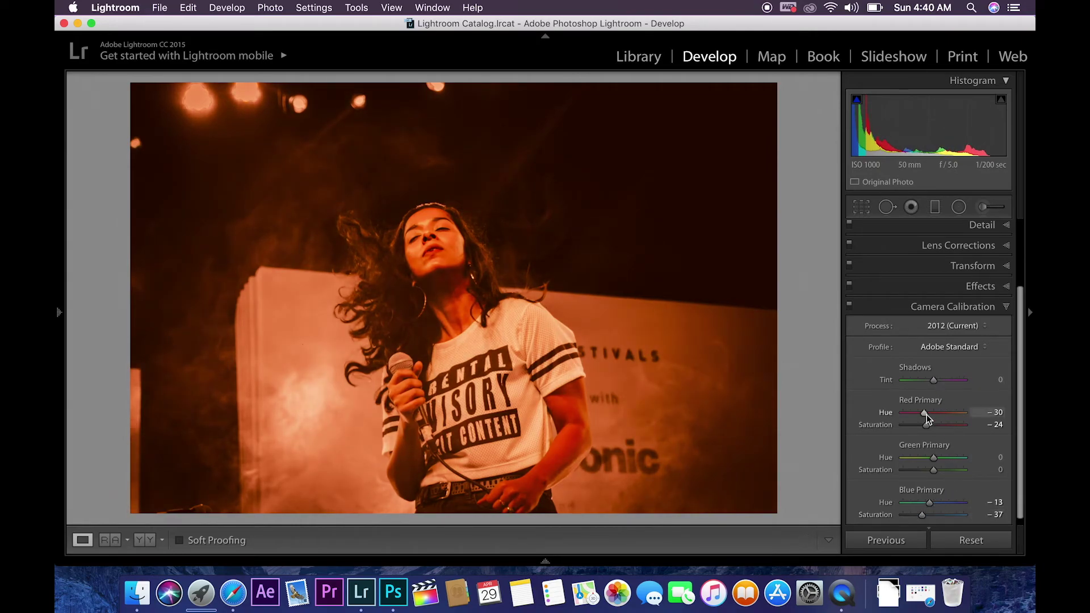
pyautogui.moveTo(933, 458); pyautogui.dragTo(925, 457)
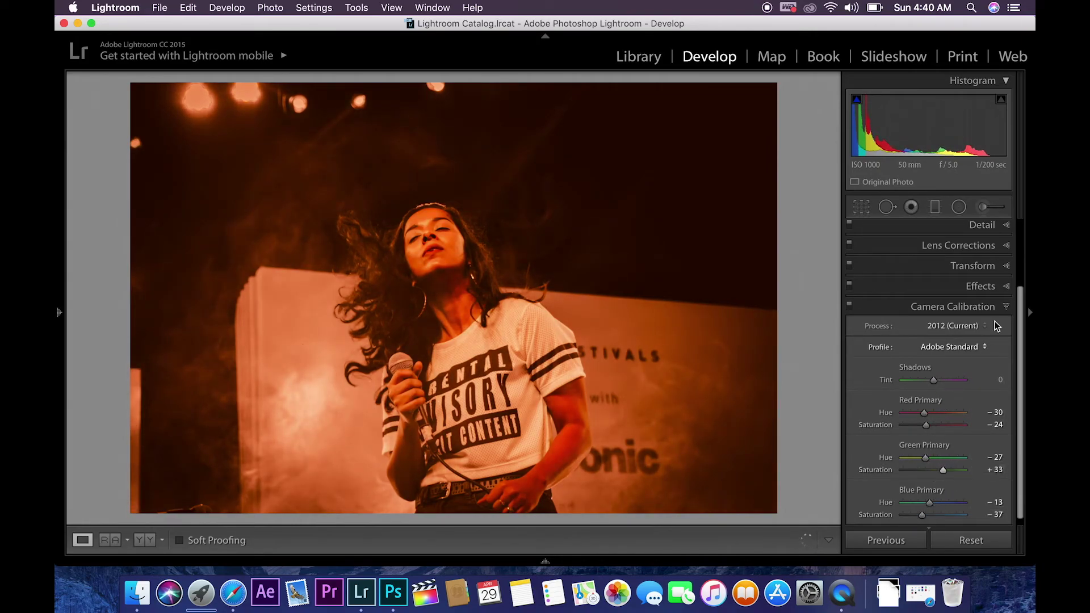
pyautogui.click(1006, 306)
pyautogui.click(1030, 312)
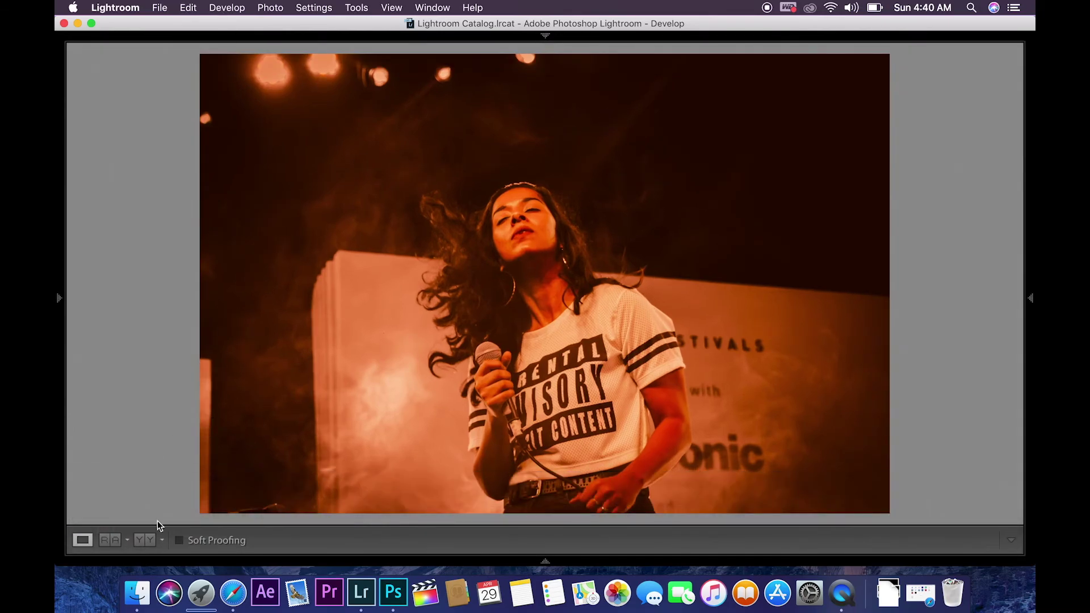
# View Before/After Left/Right, zooming in on the singer's face and back out.
pyautogui.click(144, 540)
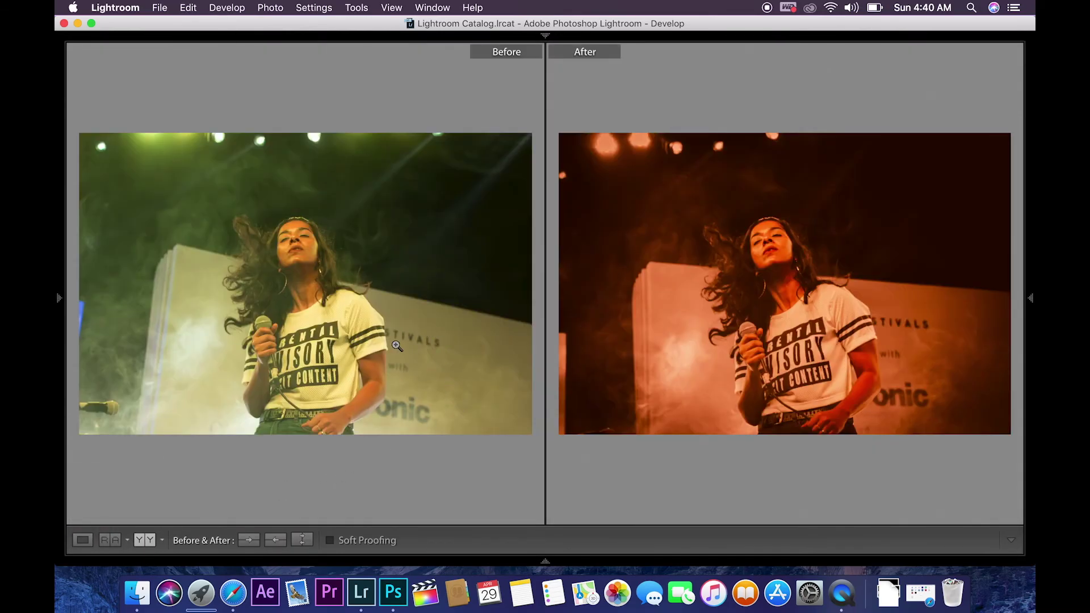
pyautogui.click(330, 263)
pyautogui.click(376, 290)
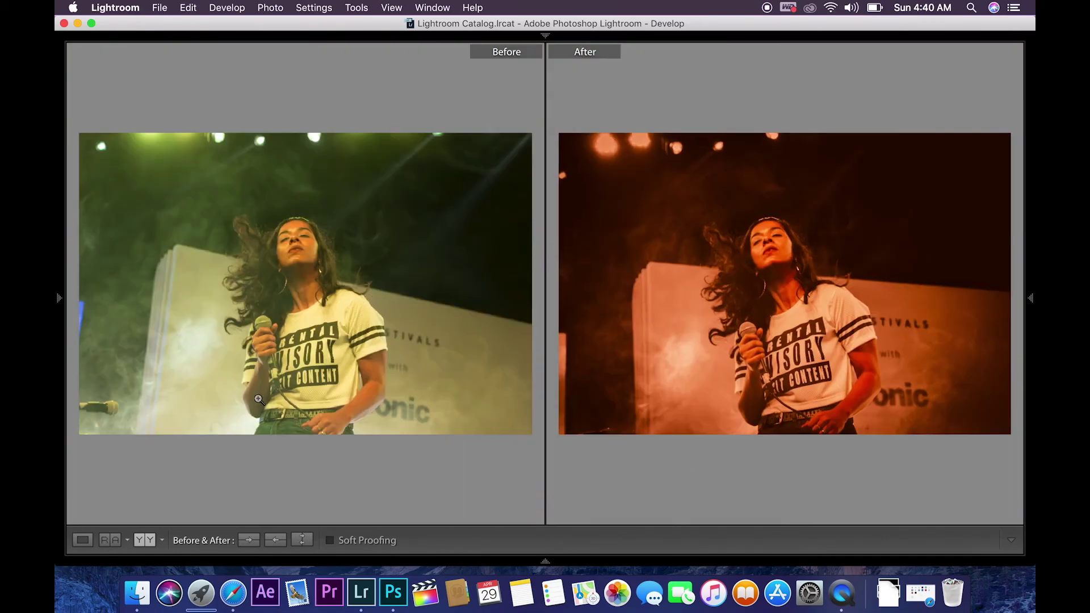